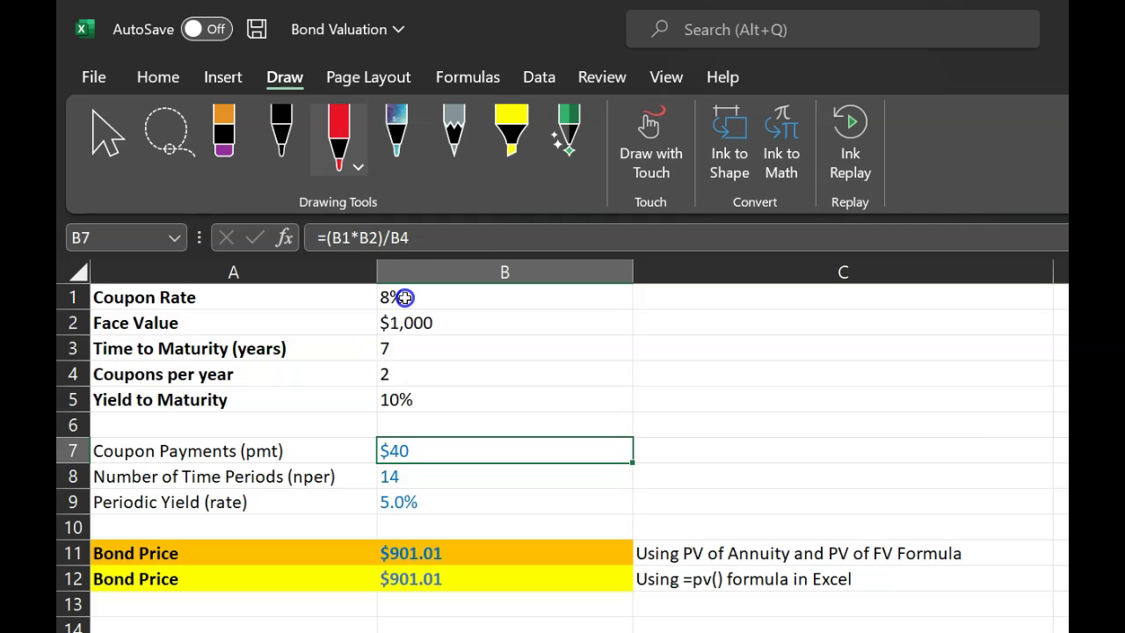
- Review the bond's coupon rate, face value, time to maturity and yield to maturity inputs in column B
left_click(404, 297)
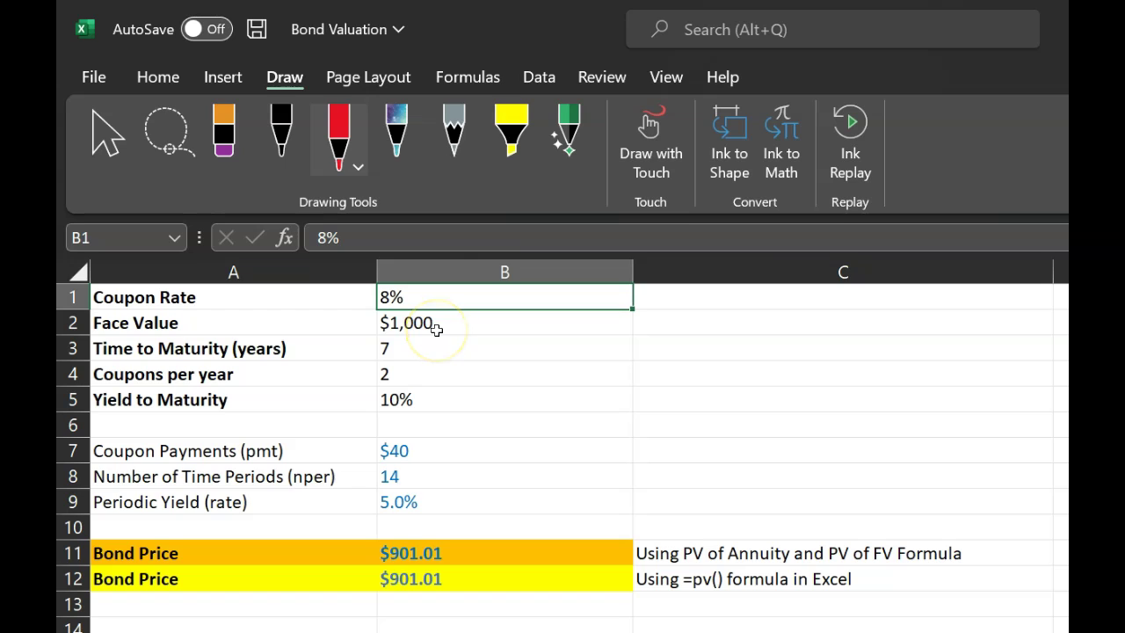
left_click(434, 327)
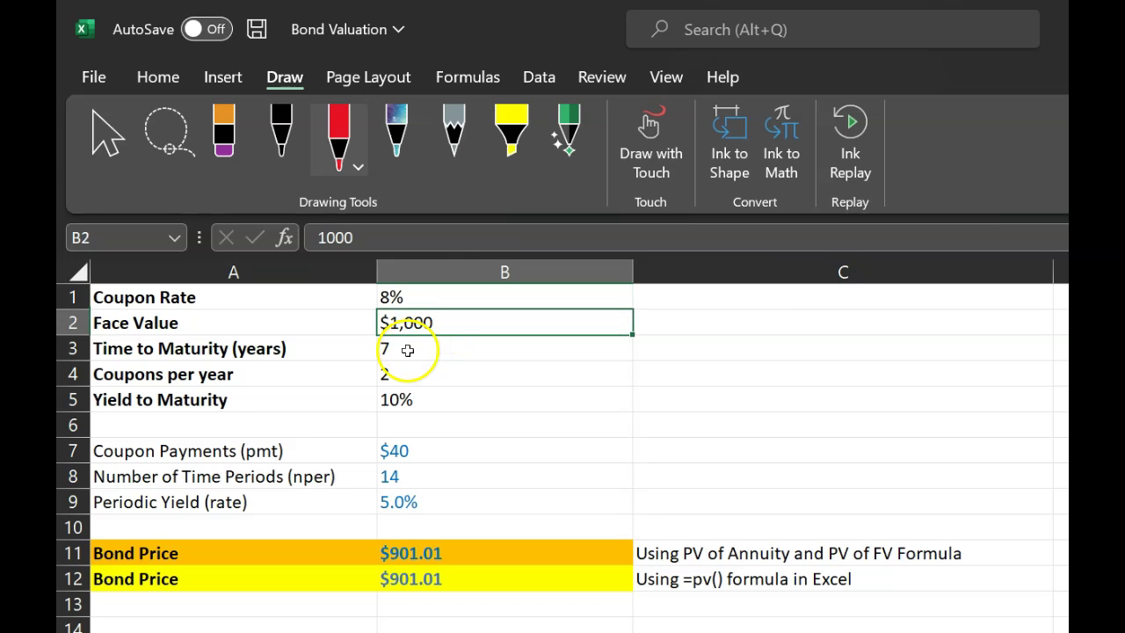
left_click(407, 350)
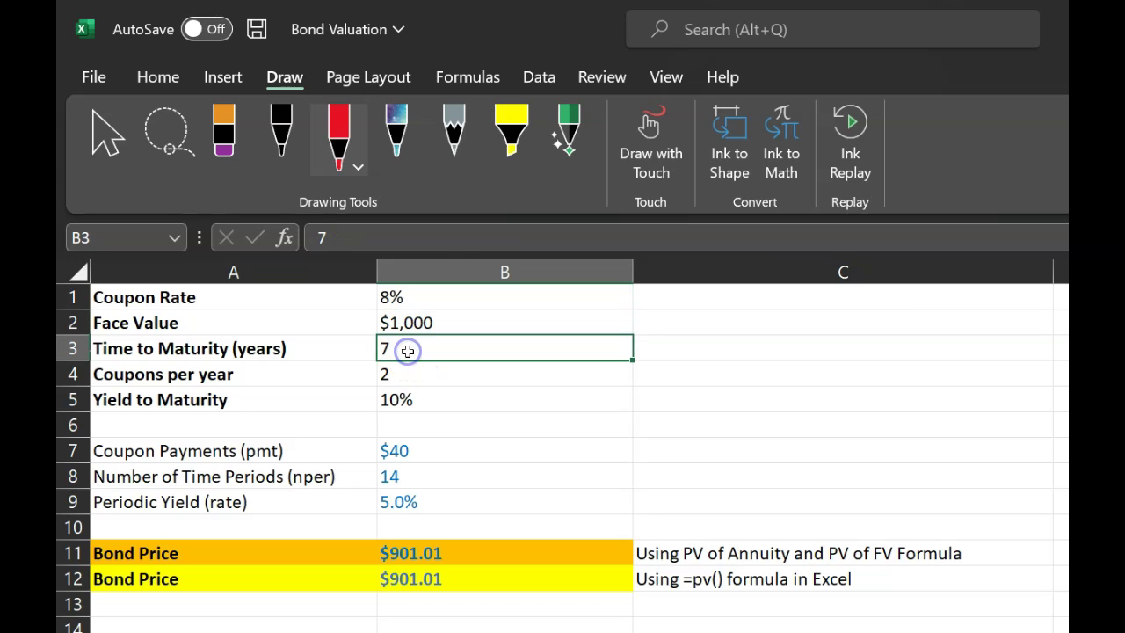
left_click(398, 397)
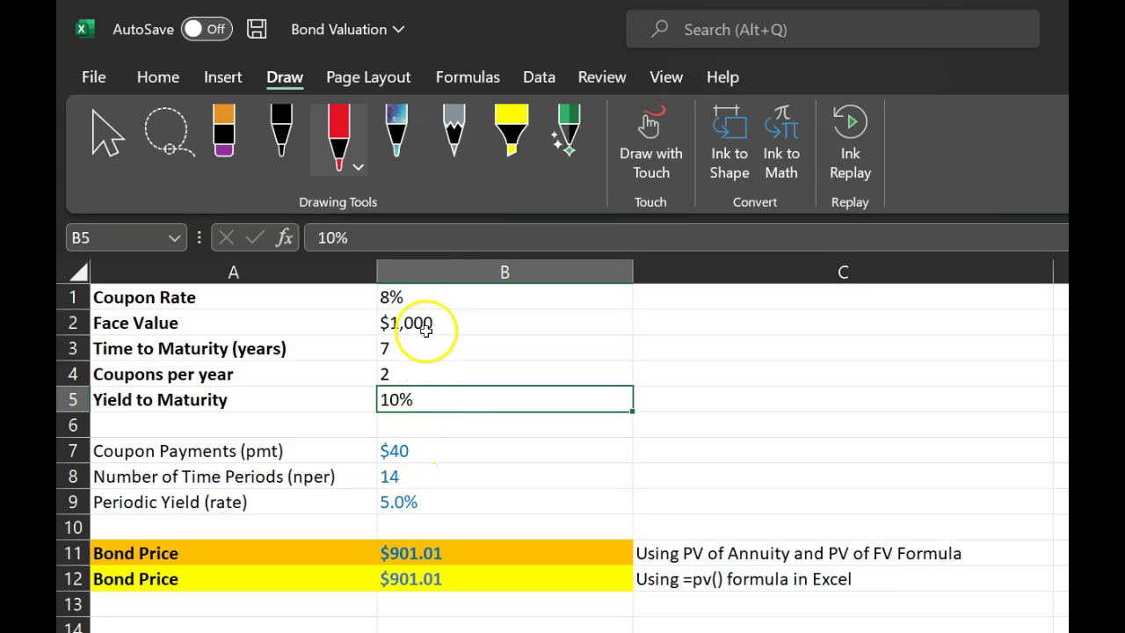
- Examine the formulas for coupon payments, number of time periods and periodic yield in B7:B9, tracing the cells they reference
double_click(411, 452)
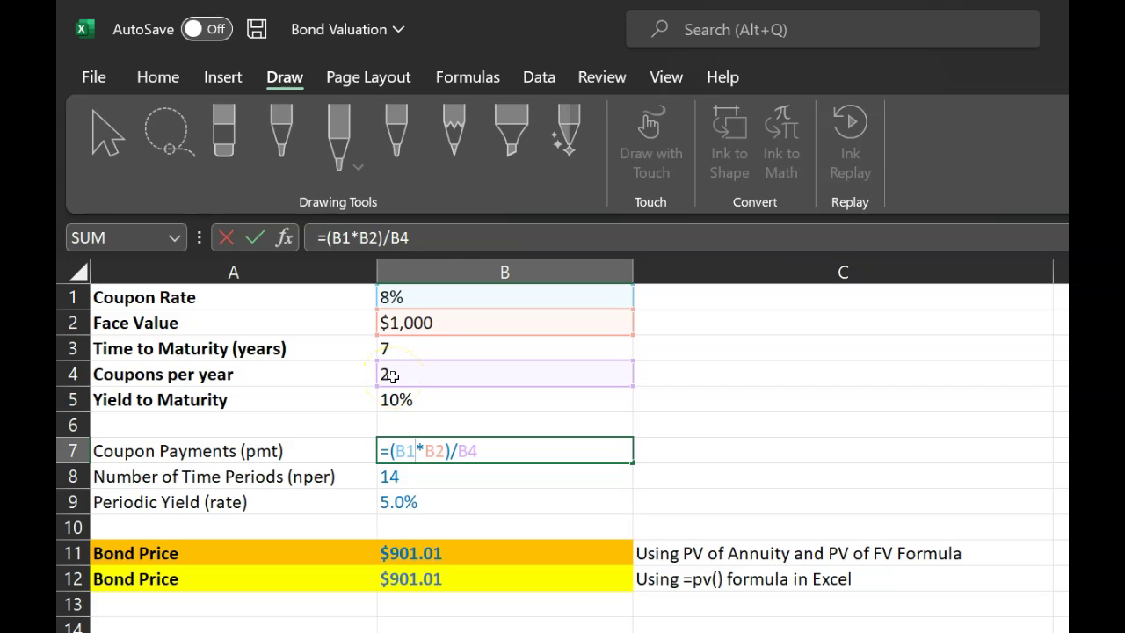
key("Escape")
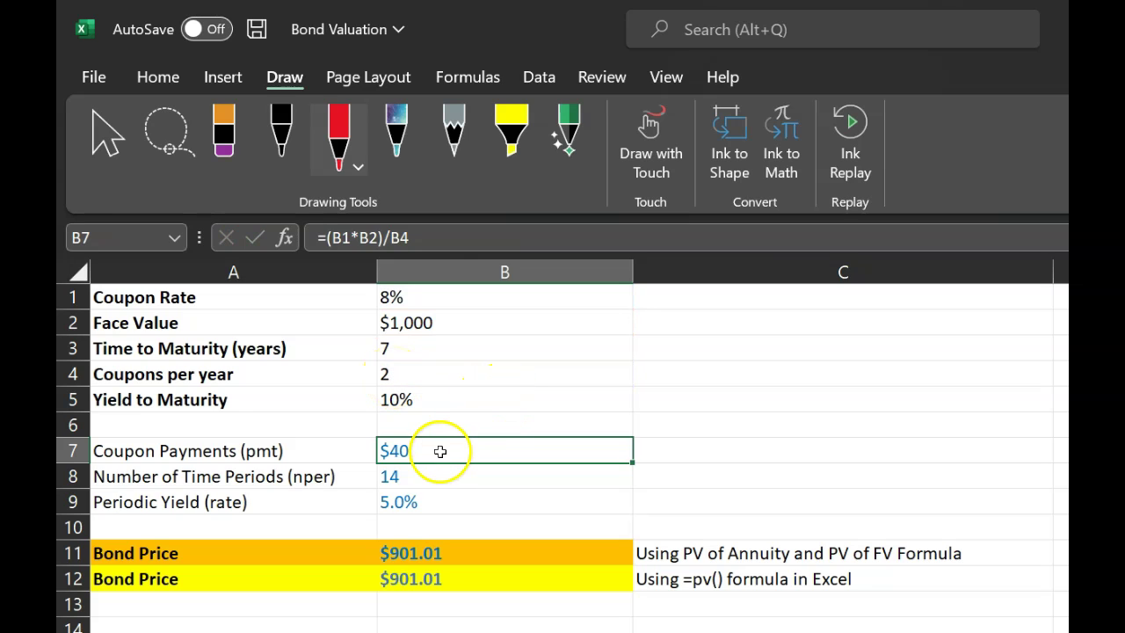
left_click(409, 459)
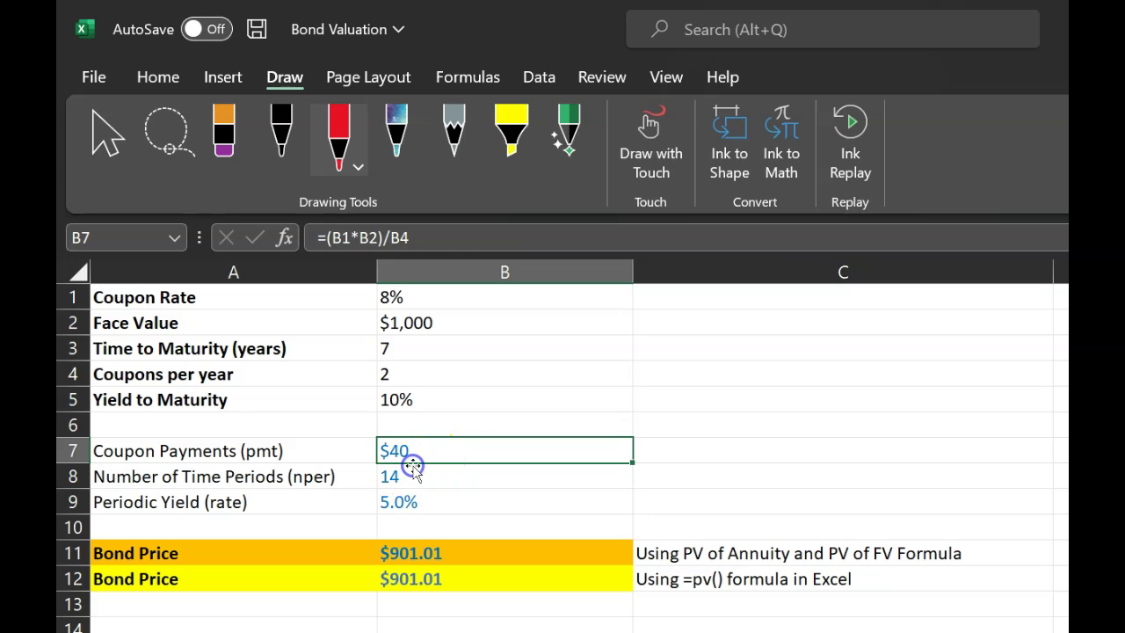
left_click(397, 478)
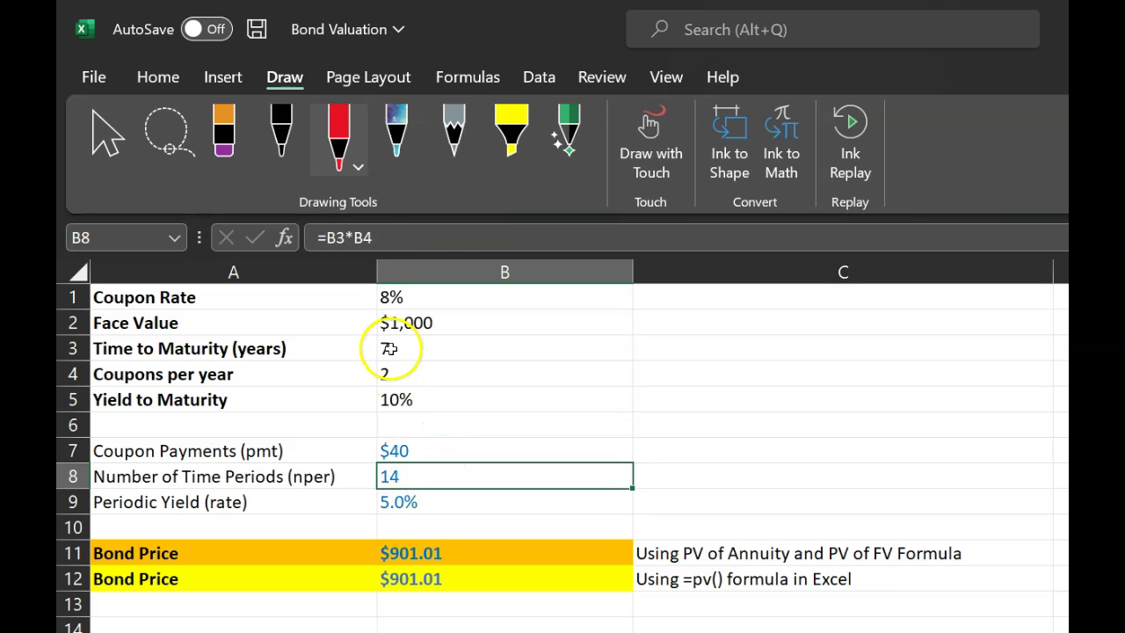
double_click(401, 475)
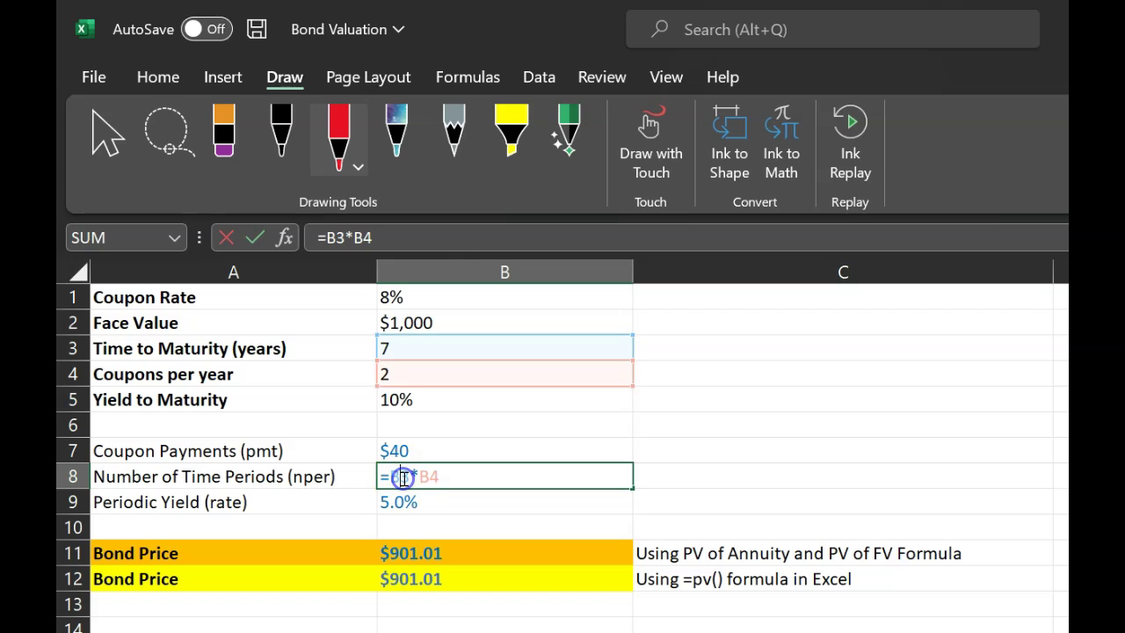
key("Escape")
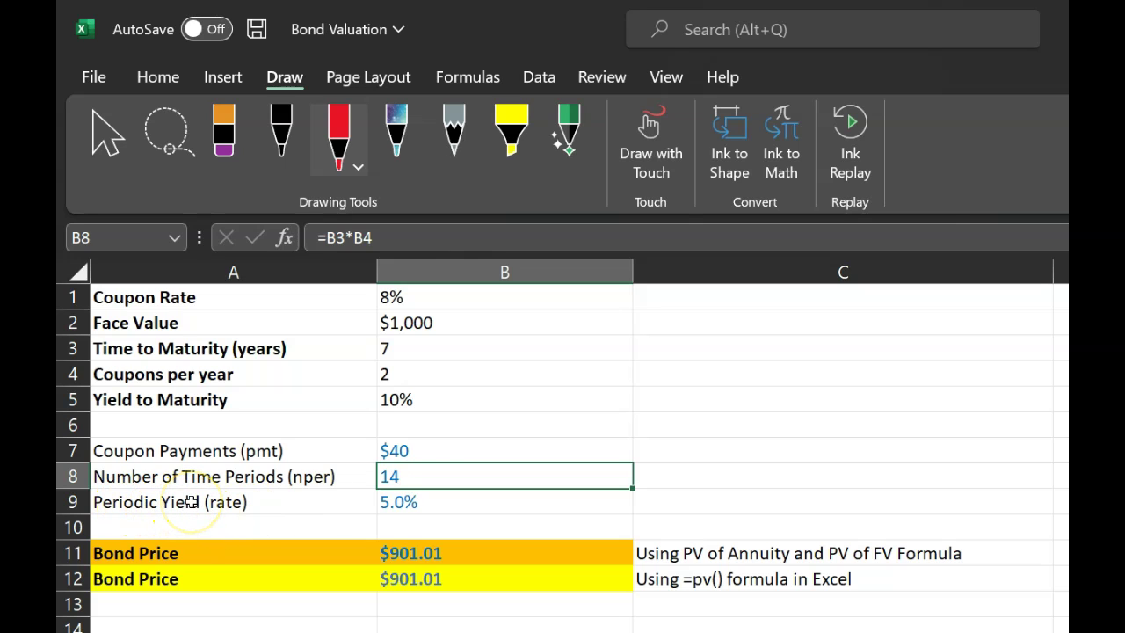
left_click(411, 399)
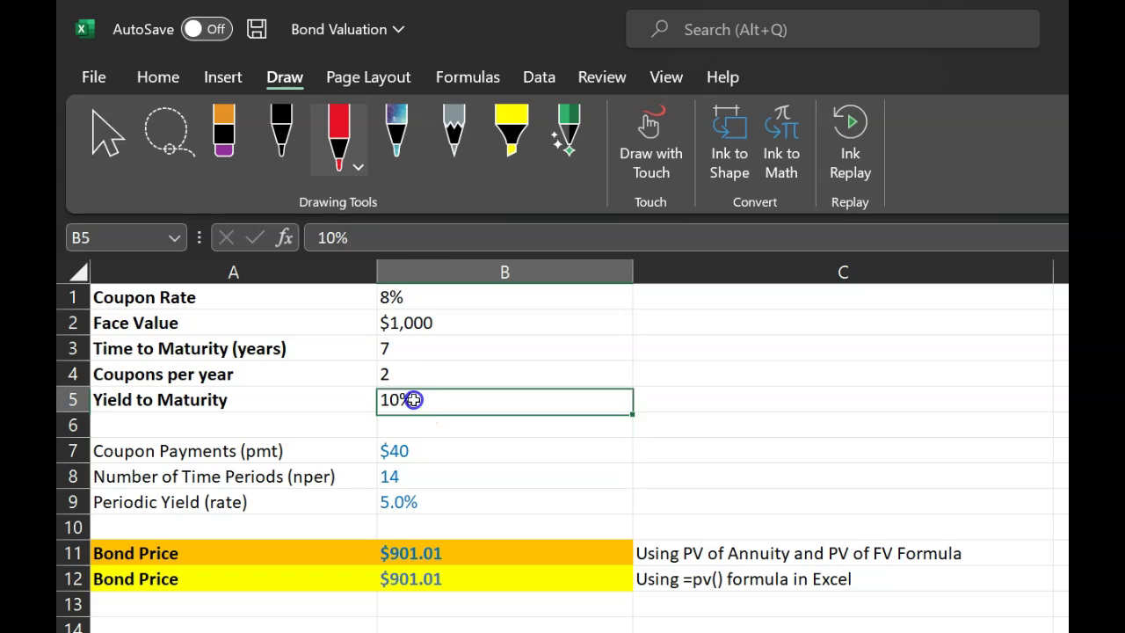
double_click(412, 506)
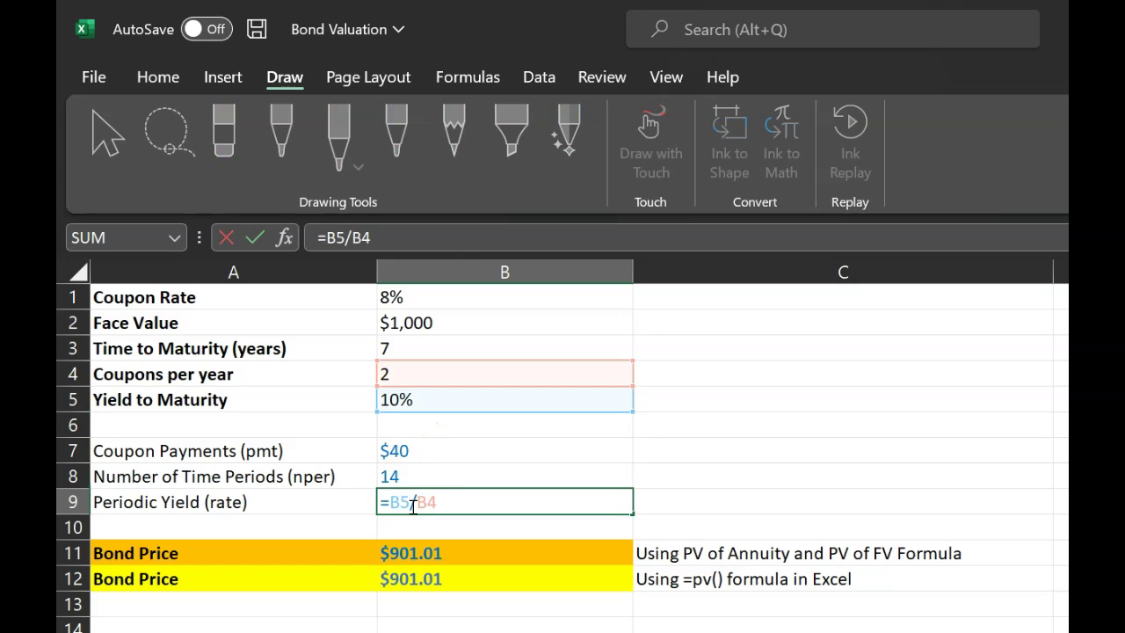
key("Escape")
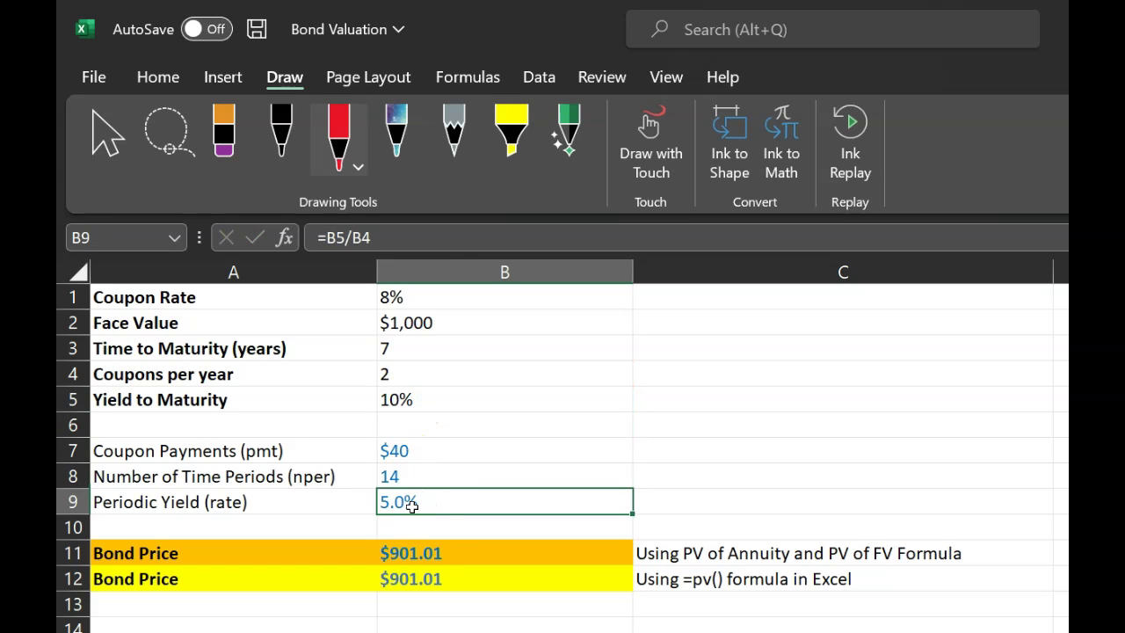
- Examine the annuity and face-value present value formula behind the Bond Price in B11
left_click(425, 553)
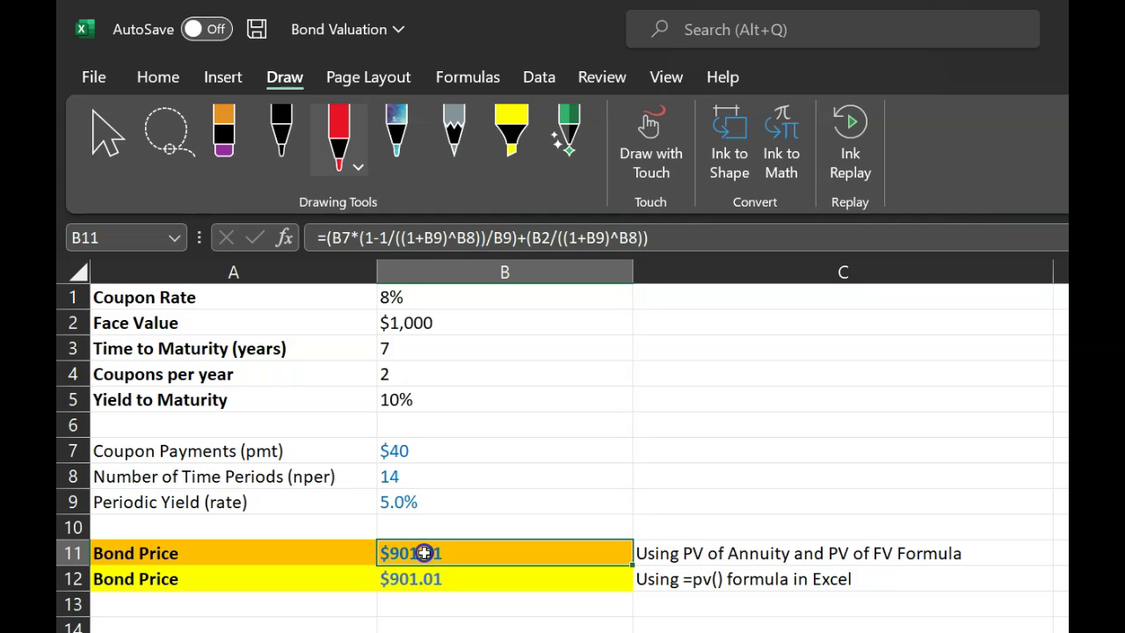
double_click(424, 552)
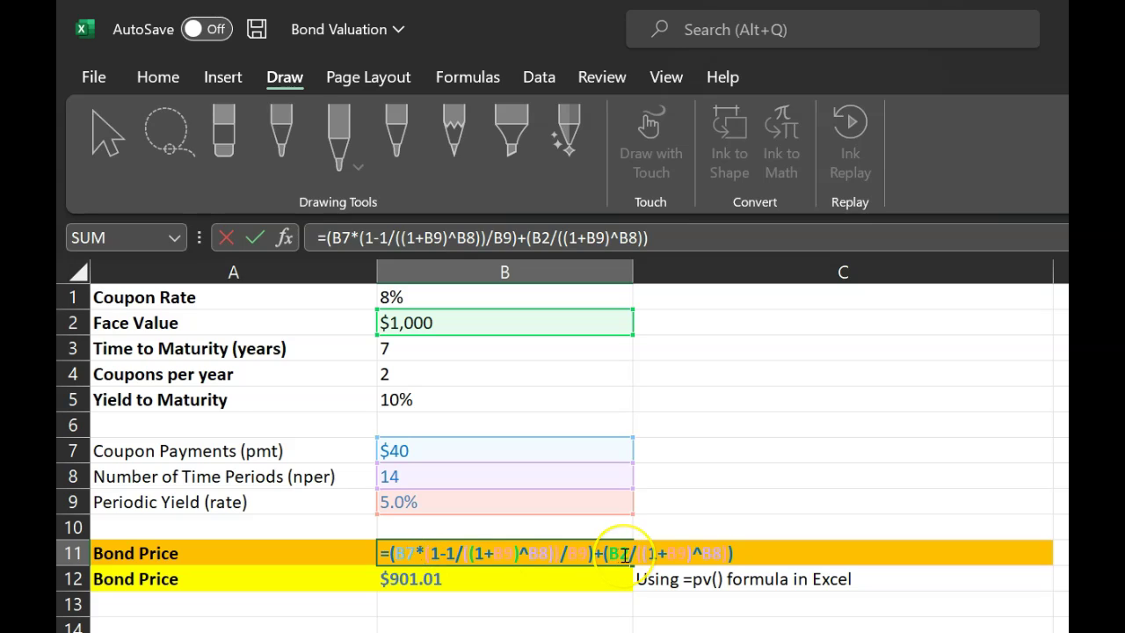
key("Escape")
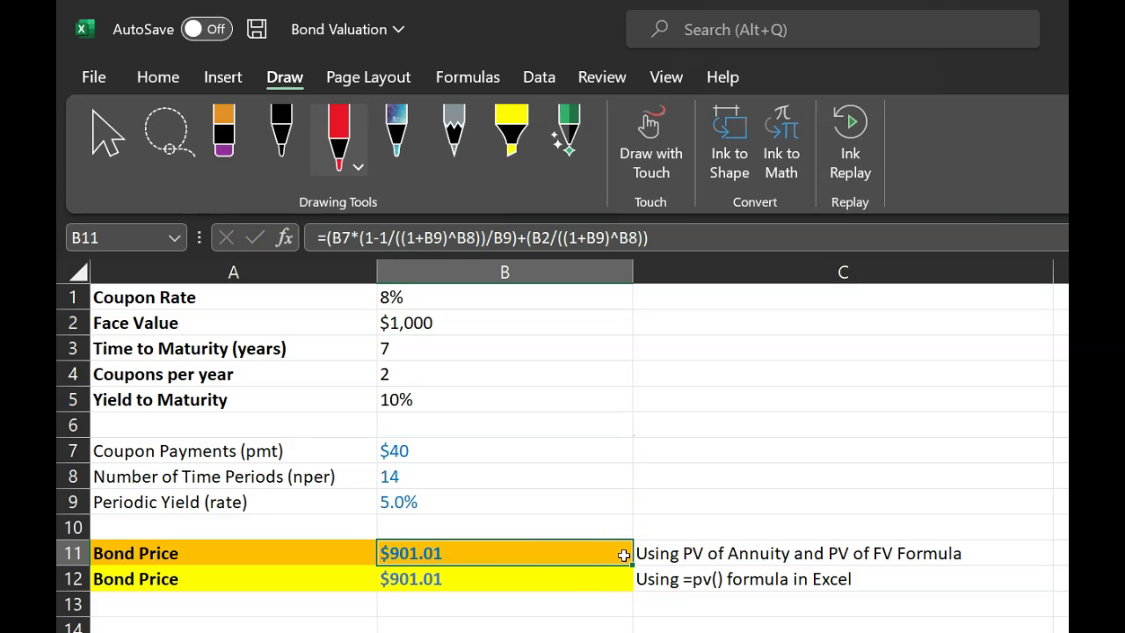
- Examine the PV formula in B12, matching its rate, nper, pmt and fv arguments to their source cells
double_click(428, 578)
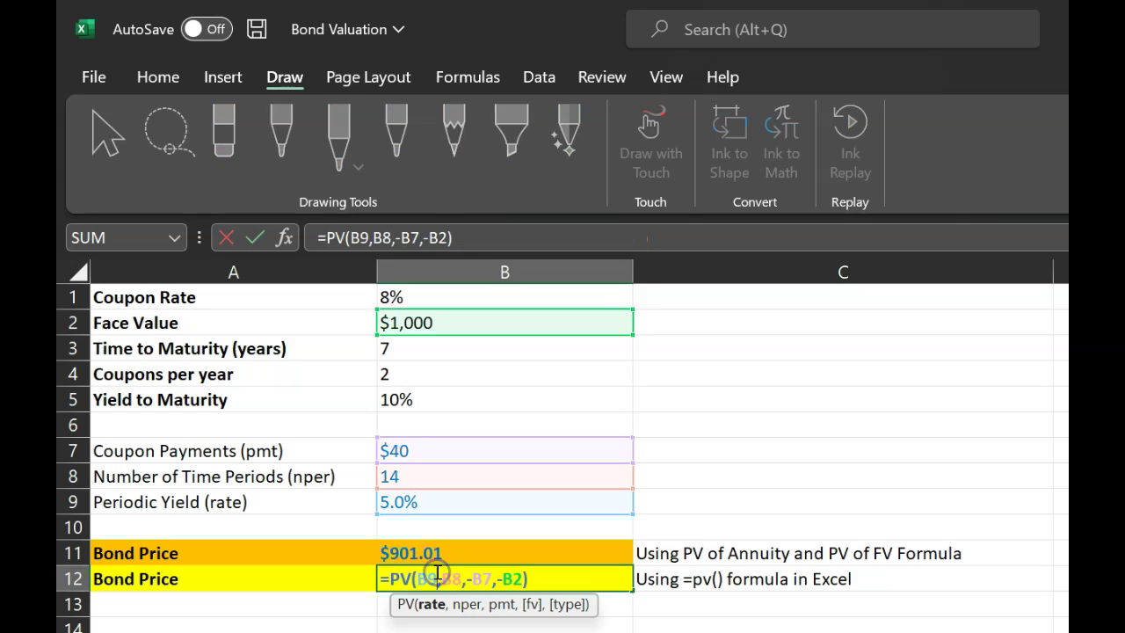
left_click(427, 580)
left_click(428, 576)
left_click(402, 502)
left_click(468, 606)
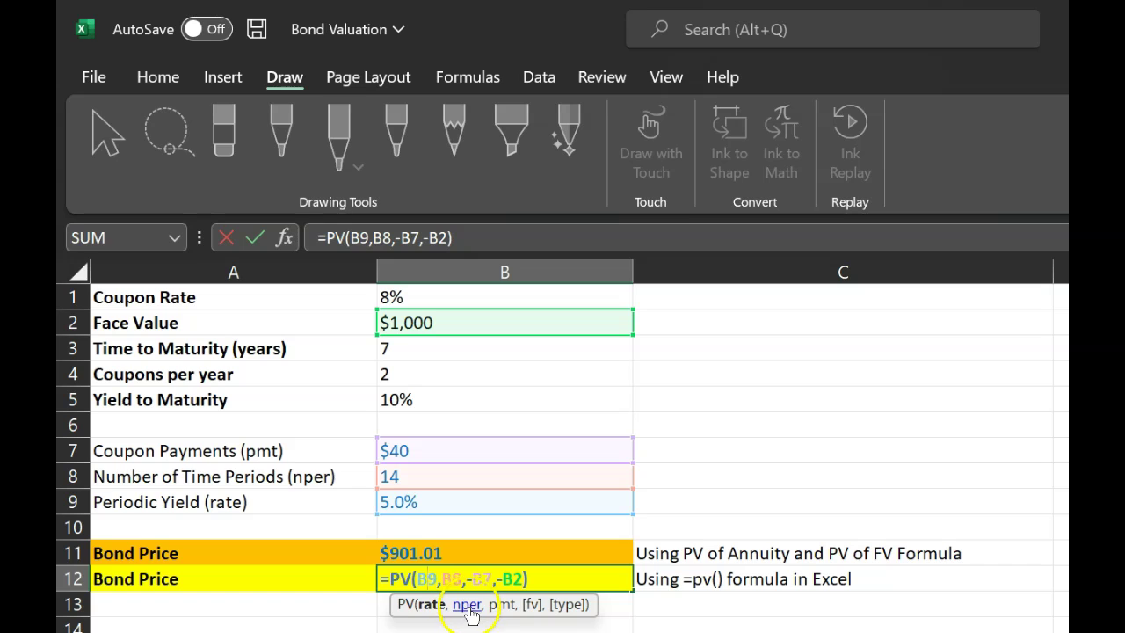
left_click(467, 606)
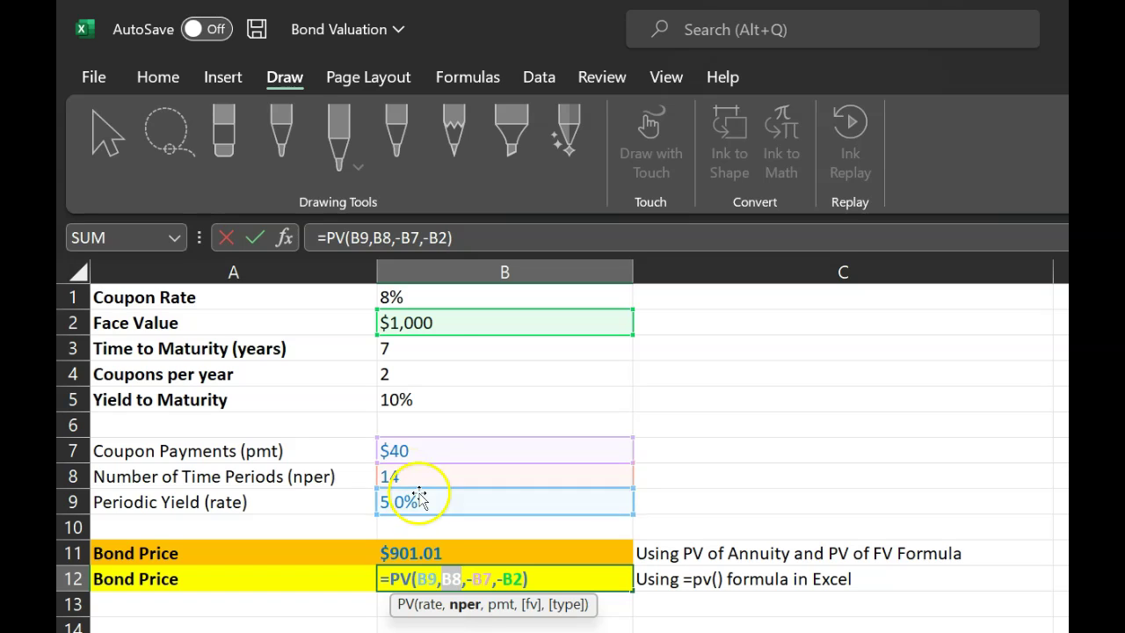
left_click(481, 577)
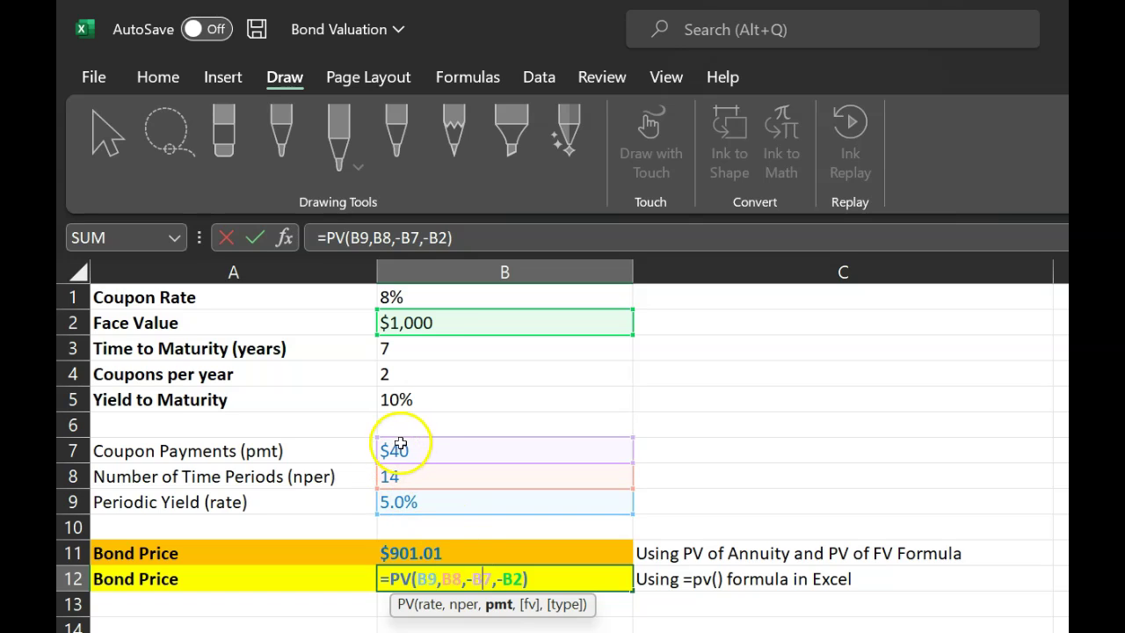
left_click(515, 577)
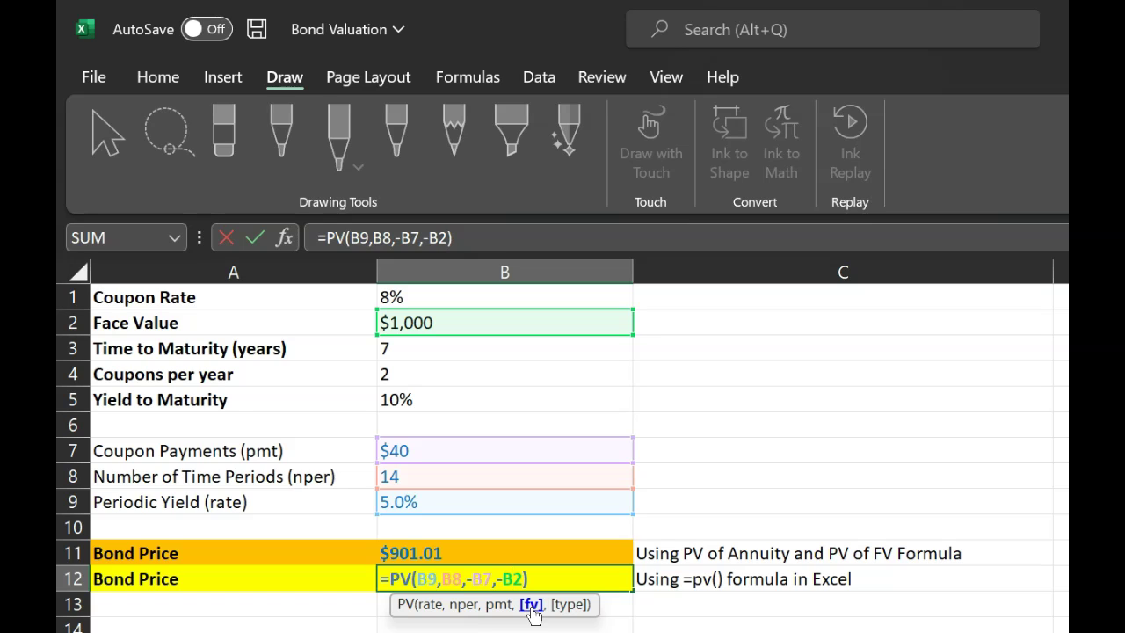
left_click_drag(523, 578, 475, 581)
left_click(473, 580)
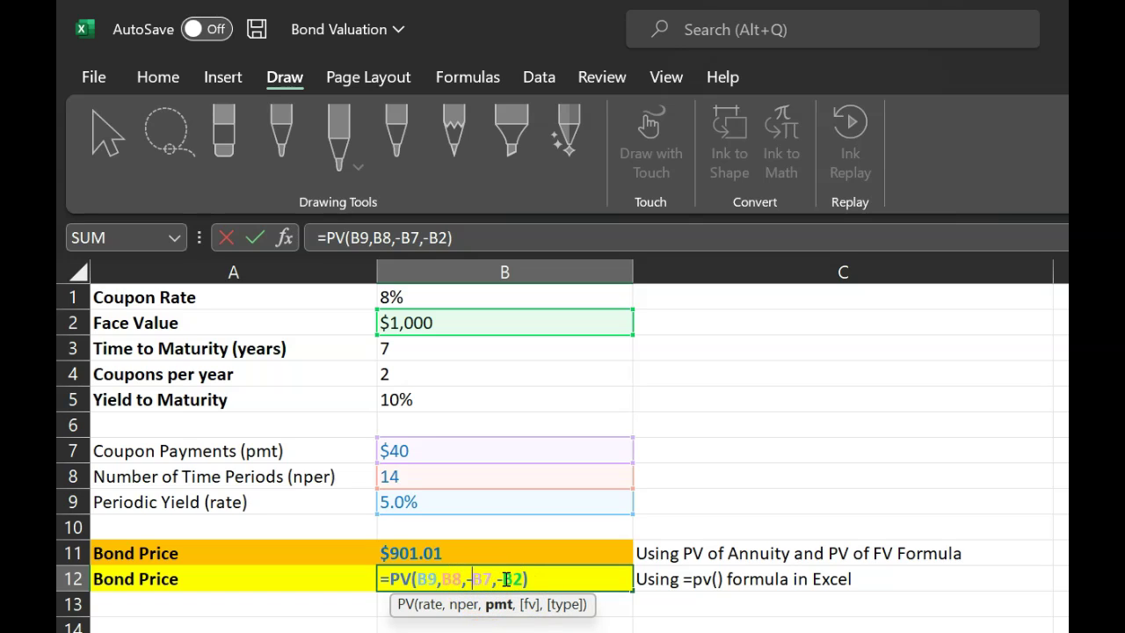
left_click(499, 580)
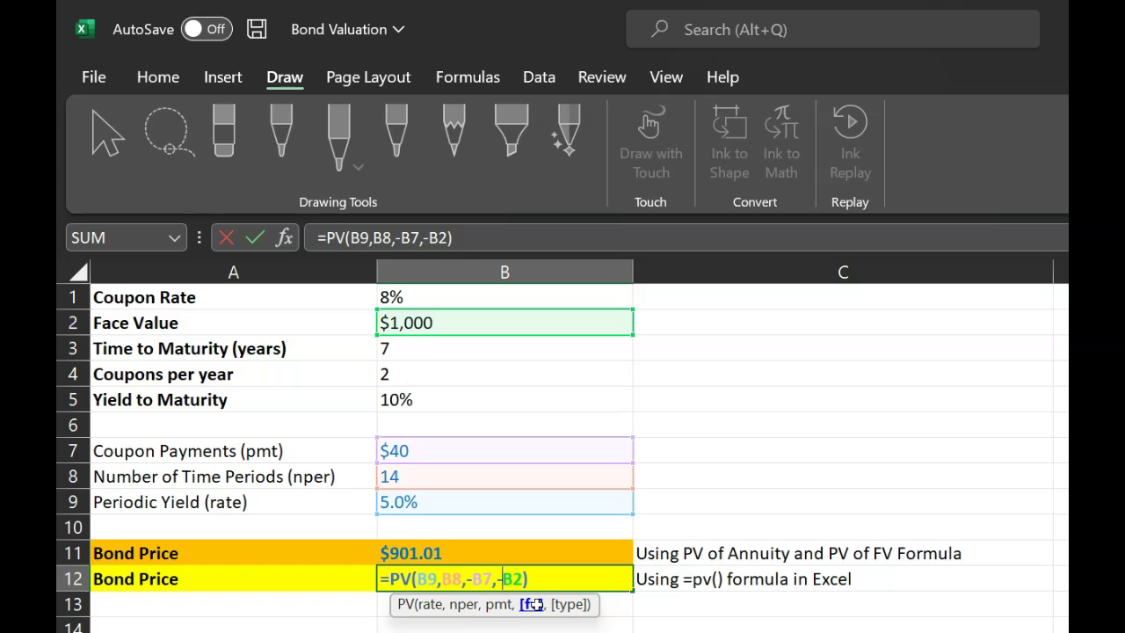
key("Return")
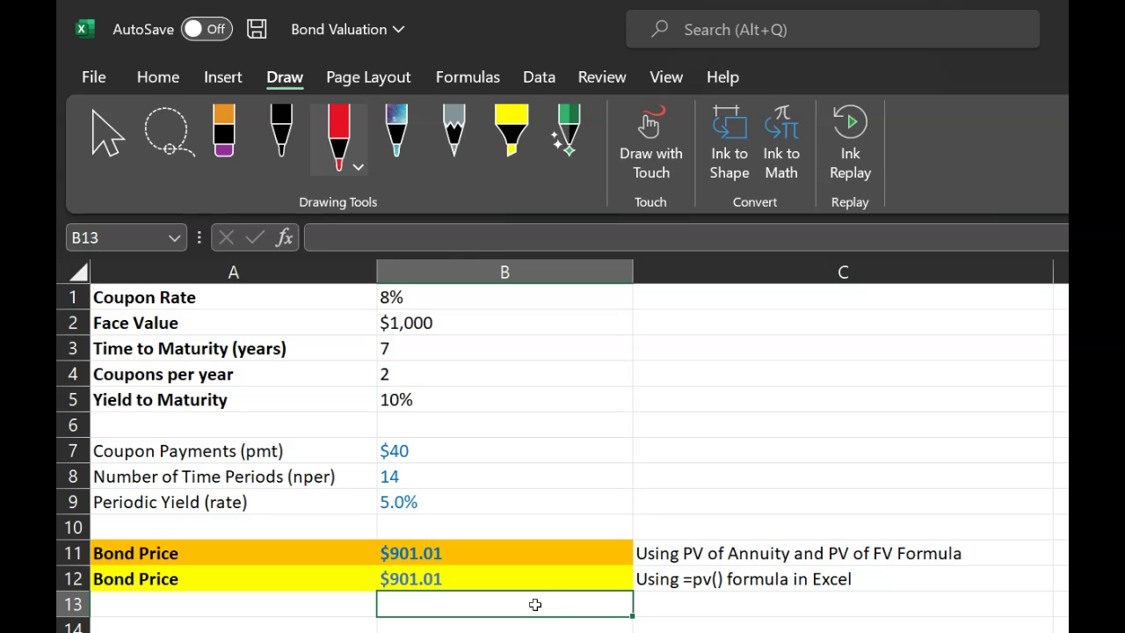
- Remove the minus signs from the pmt and fv arguments in B12, making the formula =PV(B9,B8,B7,B2)
double_click(489, 577)
left_click(471, 576)
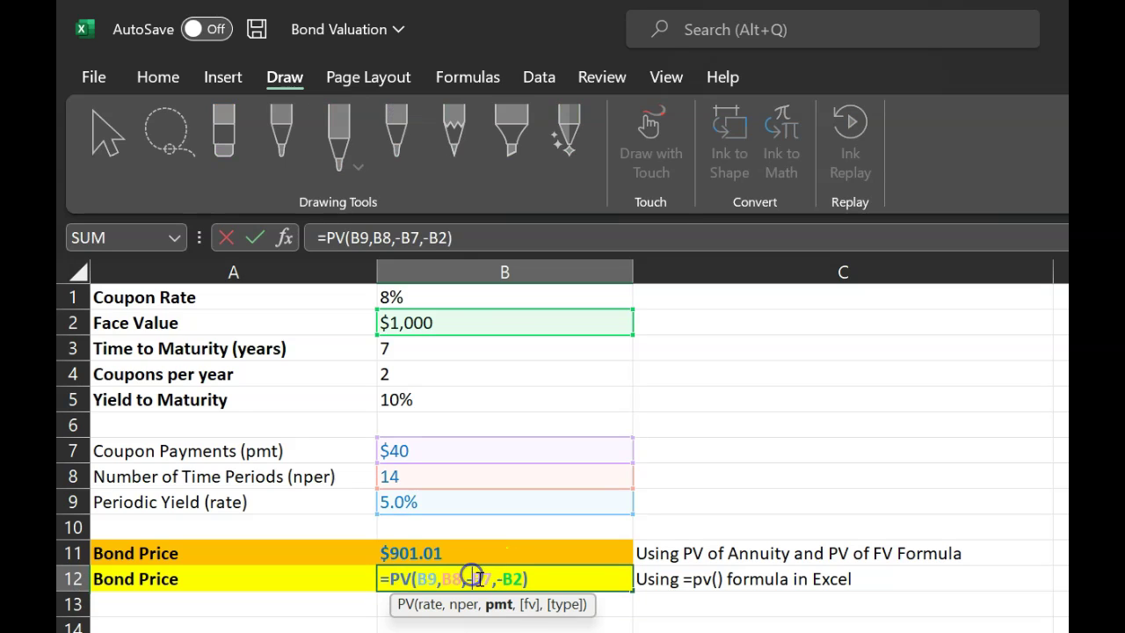
key("BackSpace")
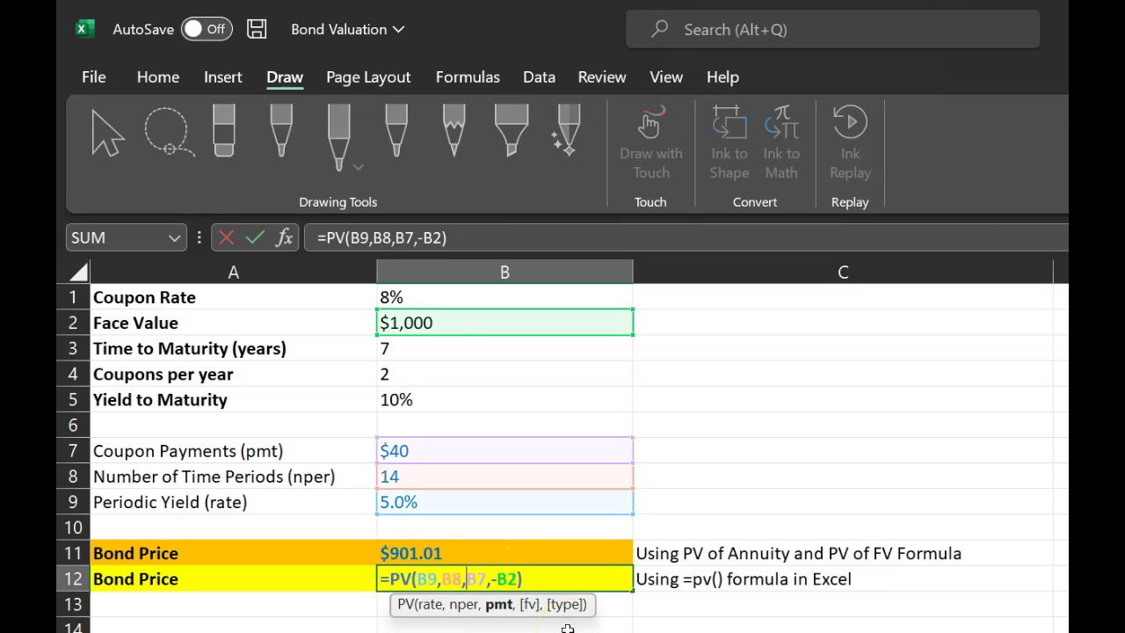
left_click(496, 578)
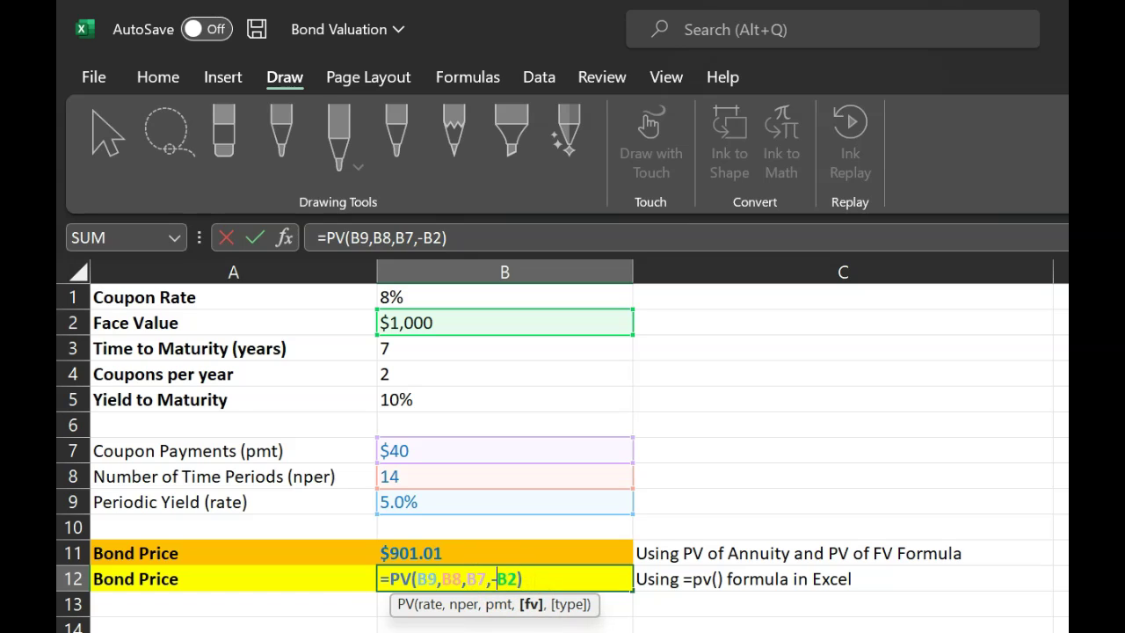
key("BackSpace")
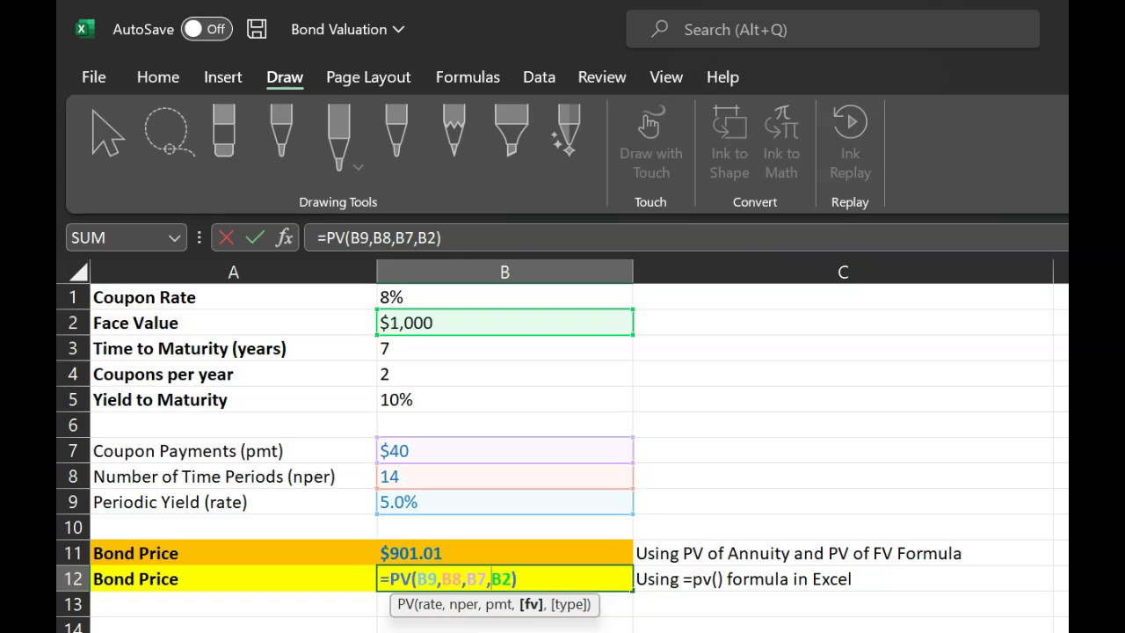
key("Return")
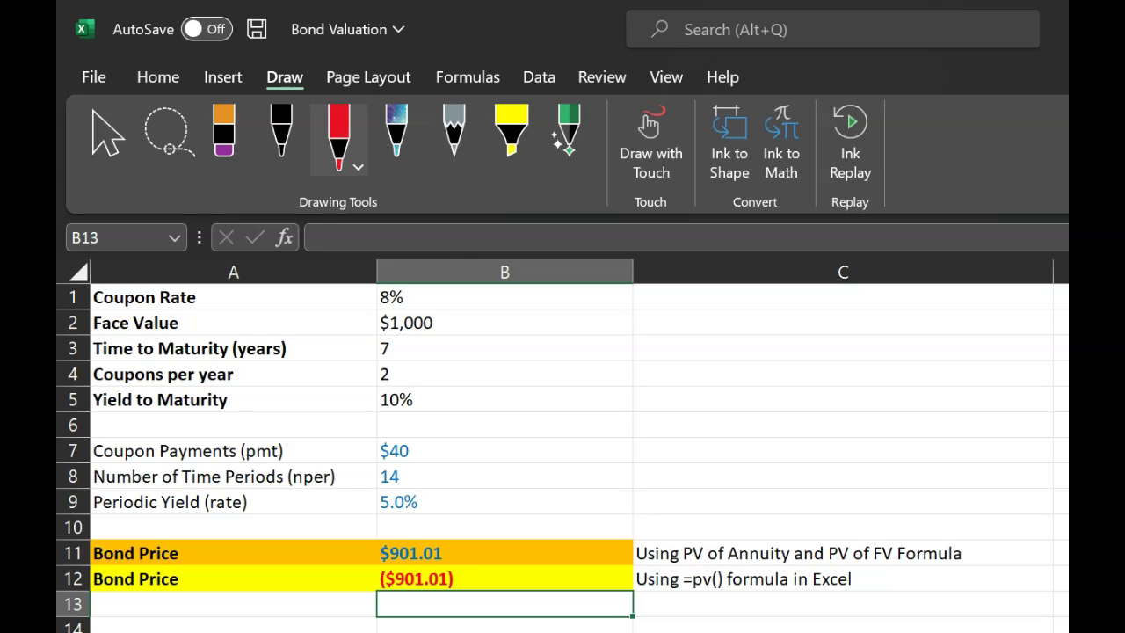
- Restore the minus signs on the pmt and fv arguments in B12 so the formula reads =PV(B9,B8,-B7,-B2)
left_click(460, 577)
double_click(461, 577)
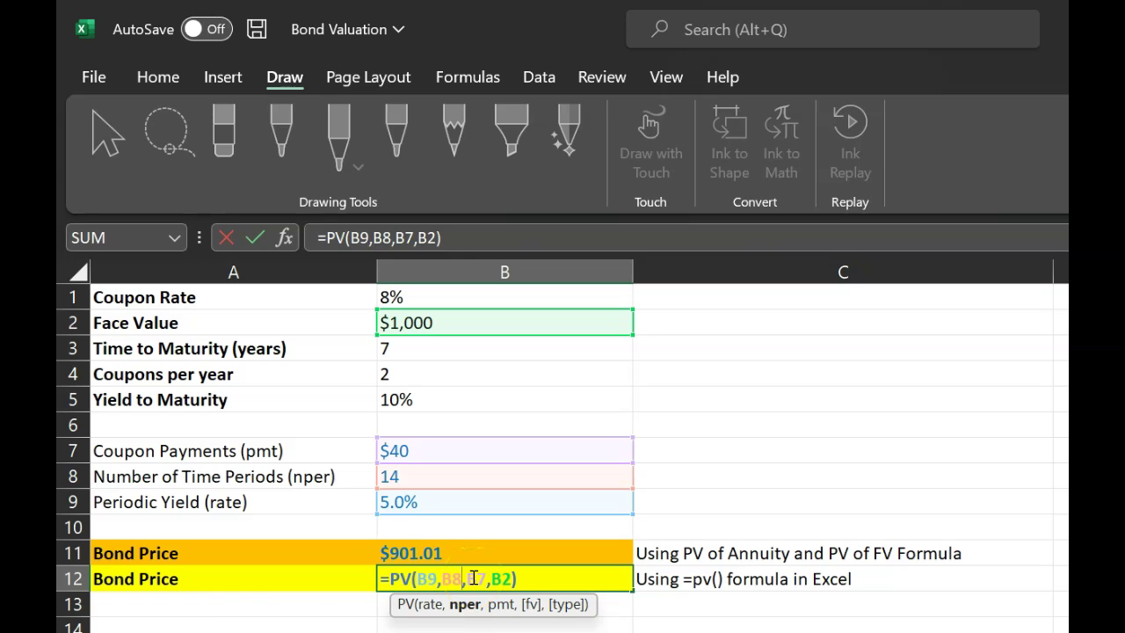
key("Escape")
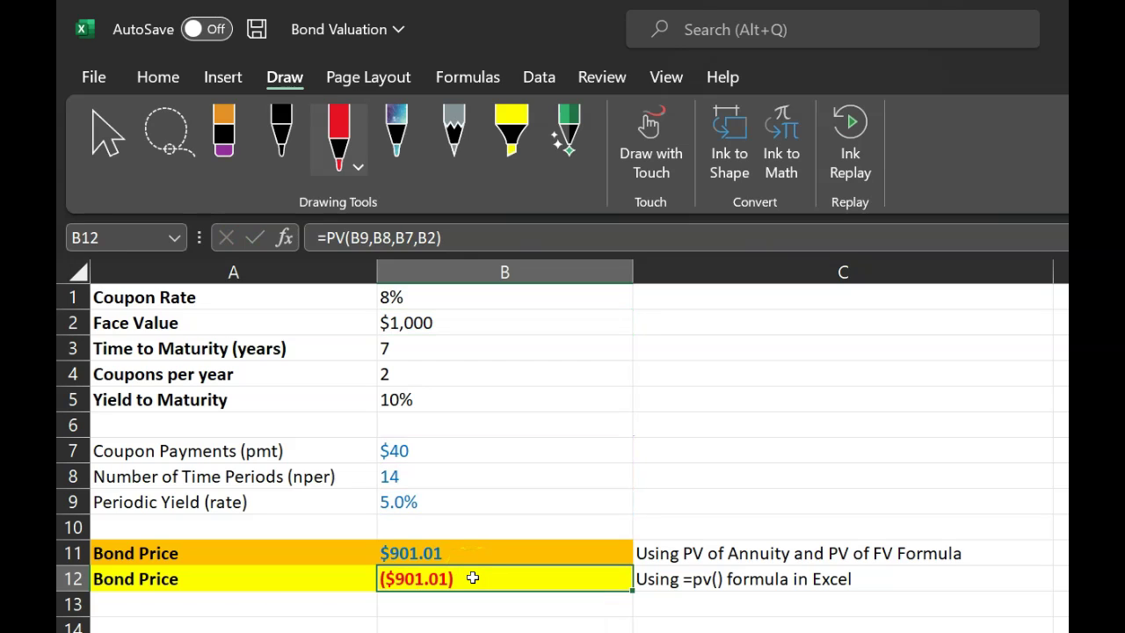
double_click(467, 576)
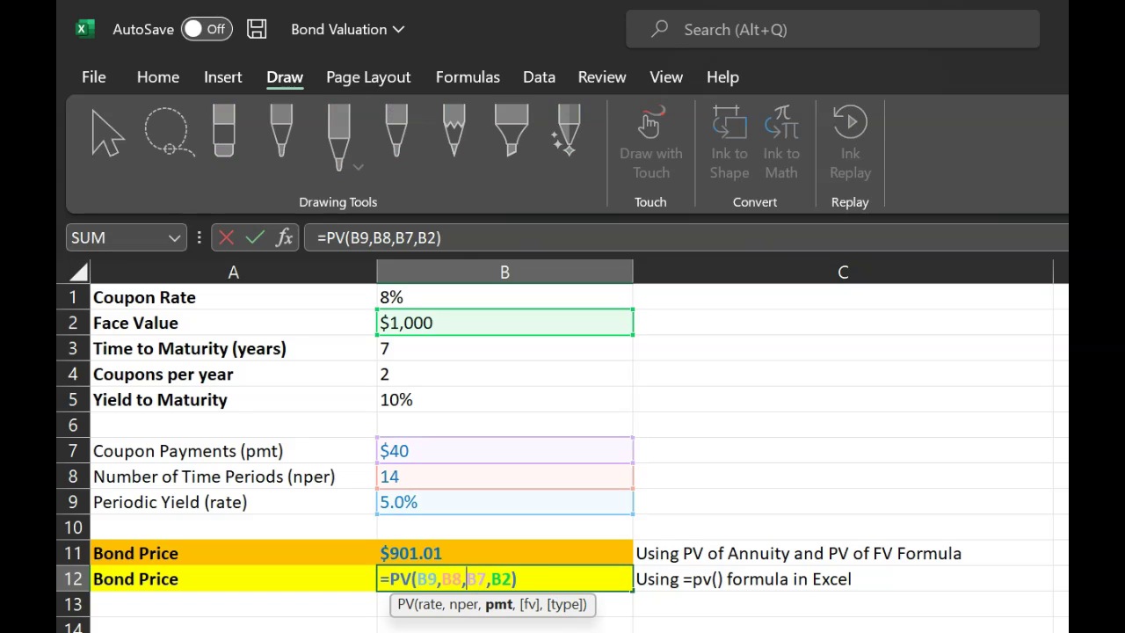
type("-")
left_click(497, 578)
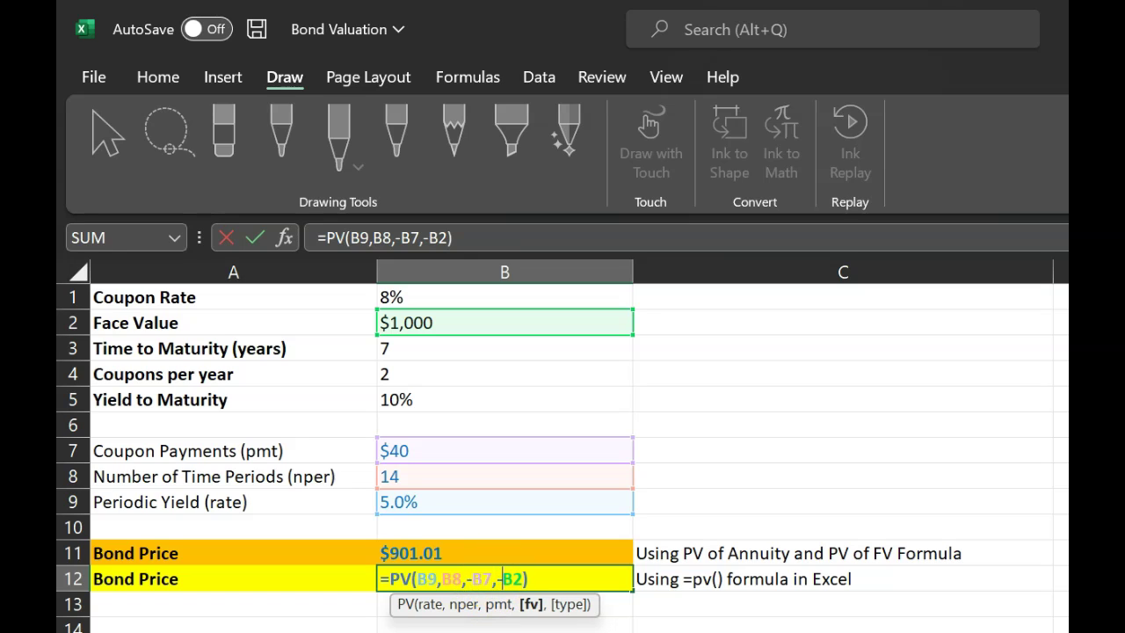
key("Return")
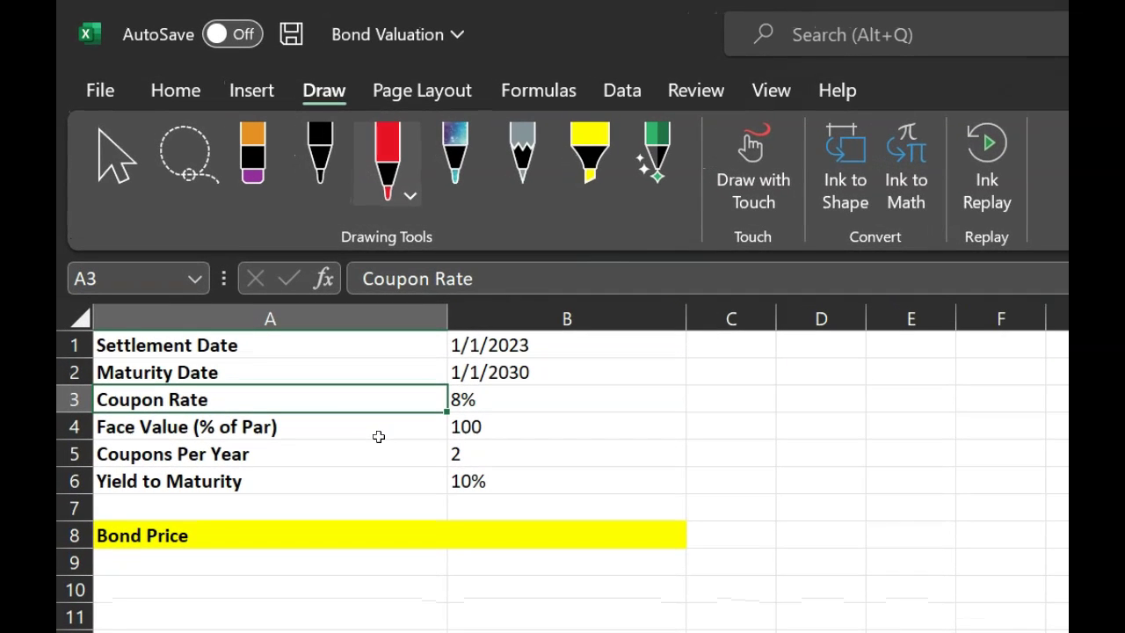
- Review the Coupon Rate, Coupons Per Year and Yield to Maturity inputs in rows 3, 5 and 6
left_click(464, 397)
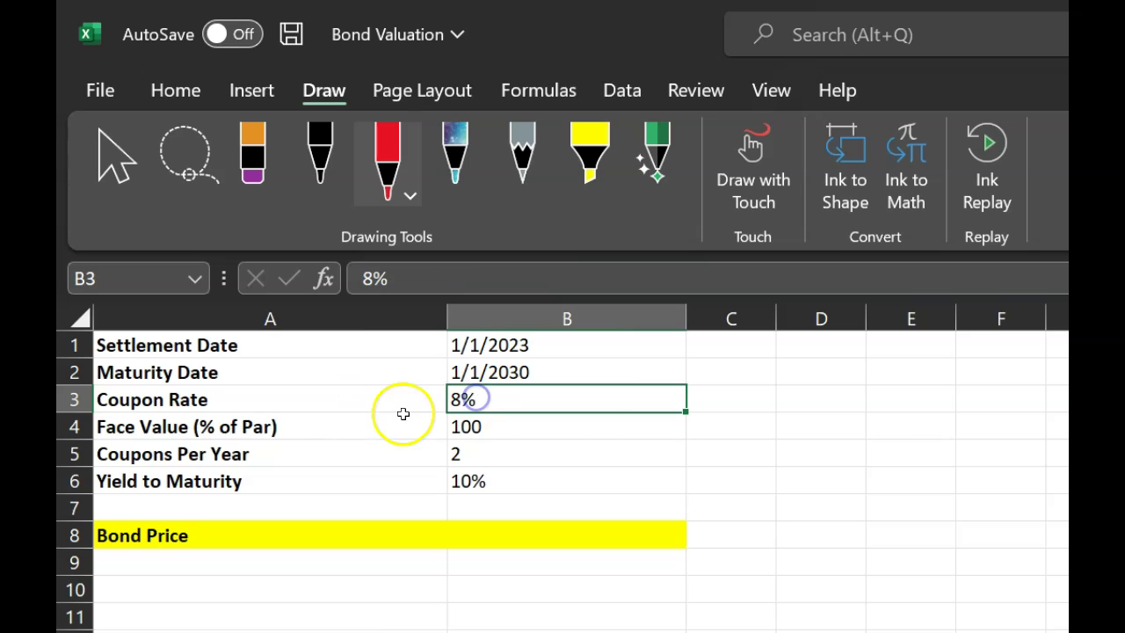
left_click(219, 458)
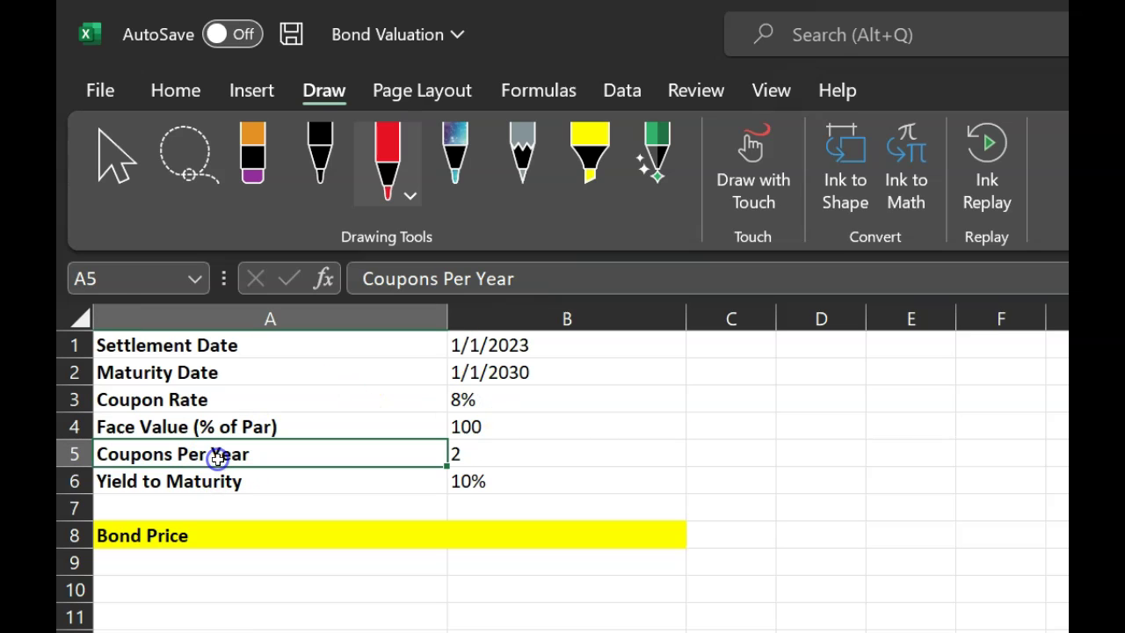
left_click(498, 483)
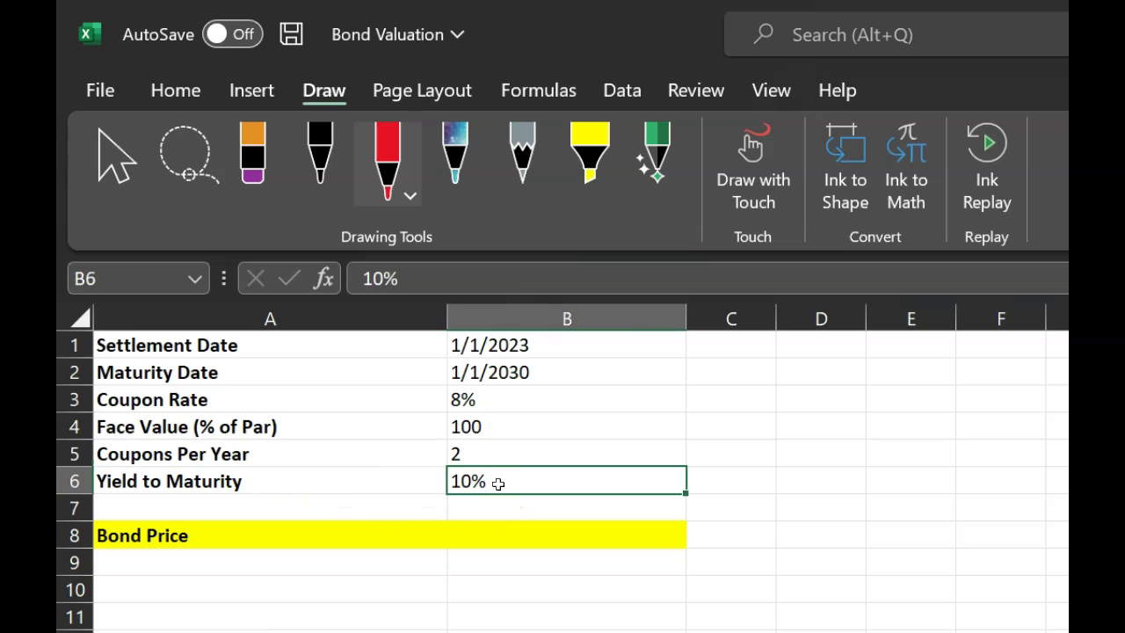
- Examine how the Settlement Date and Maturity Date are entered in B1 and B2, and the face value as a percentage of par in B4
left_click(201, 344)
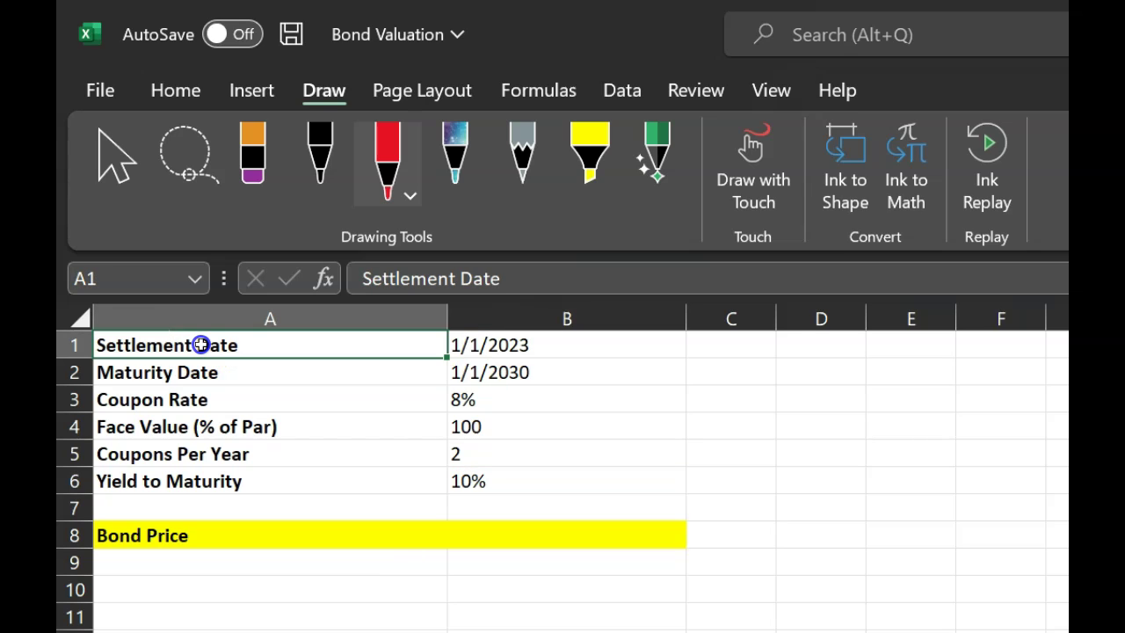
left_click_drag(196, 354, 200, 364)
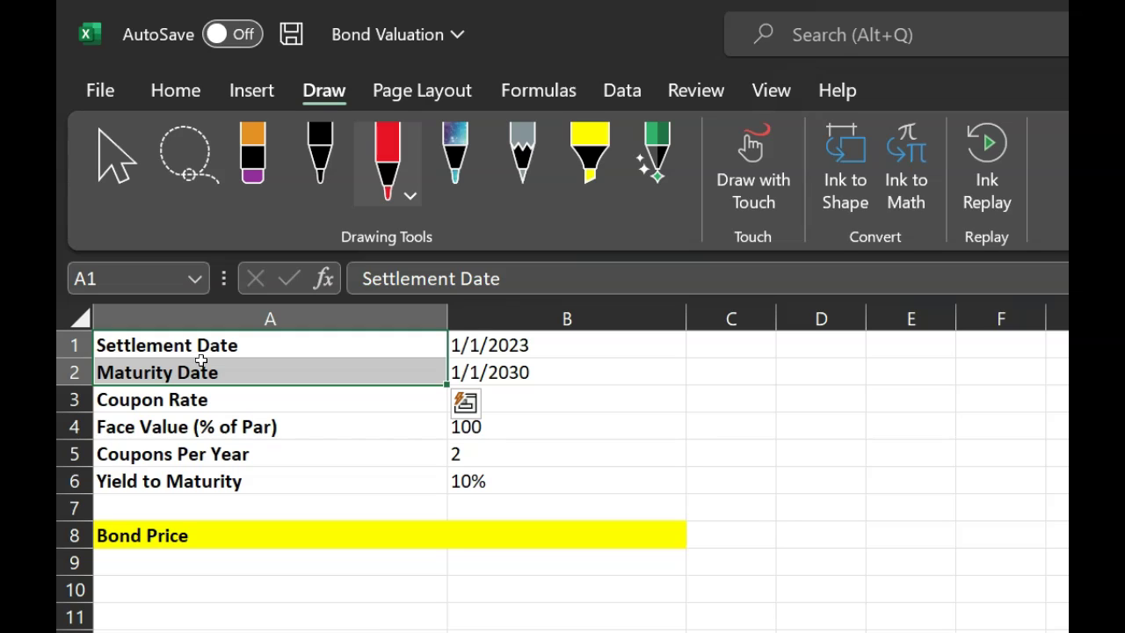
left_click(206, 353)
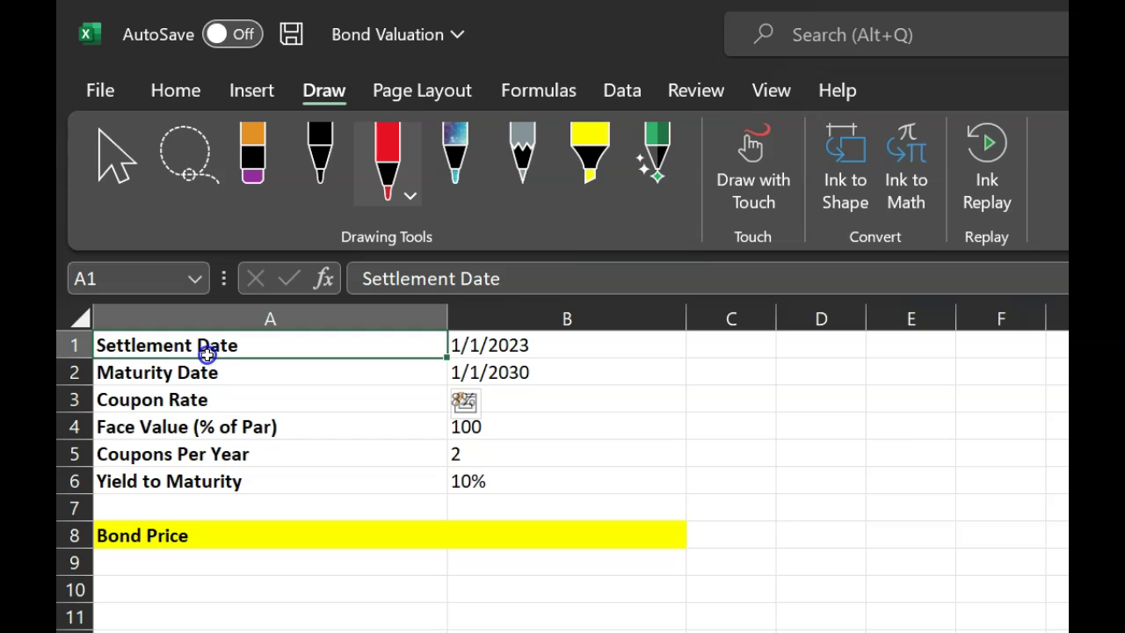
left_click_drag(206, 353, 183, 372)
left_click(184, 371)
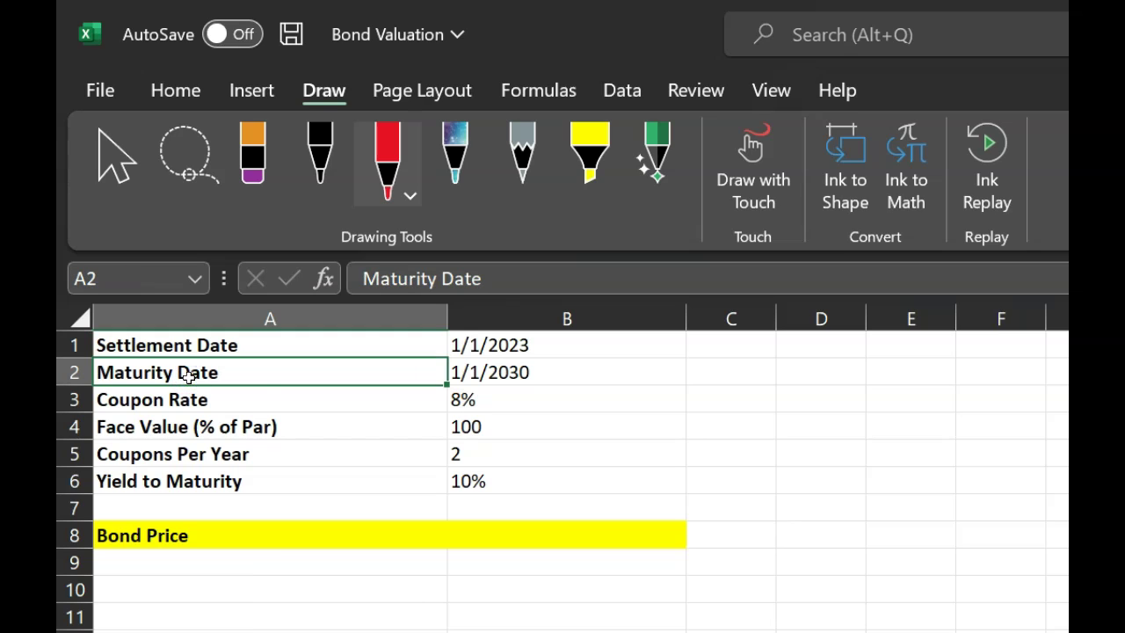
left_click(503, 345)
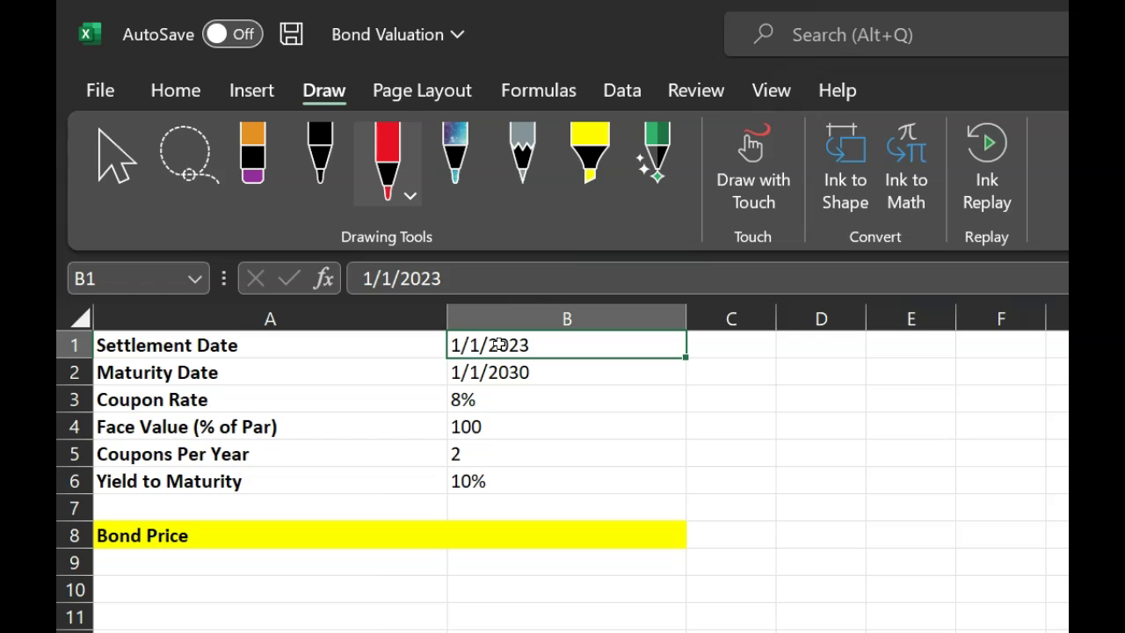
left_click(497, 371)
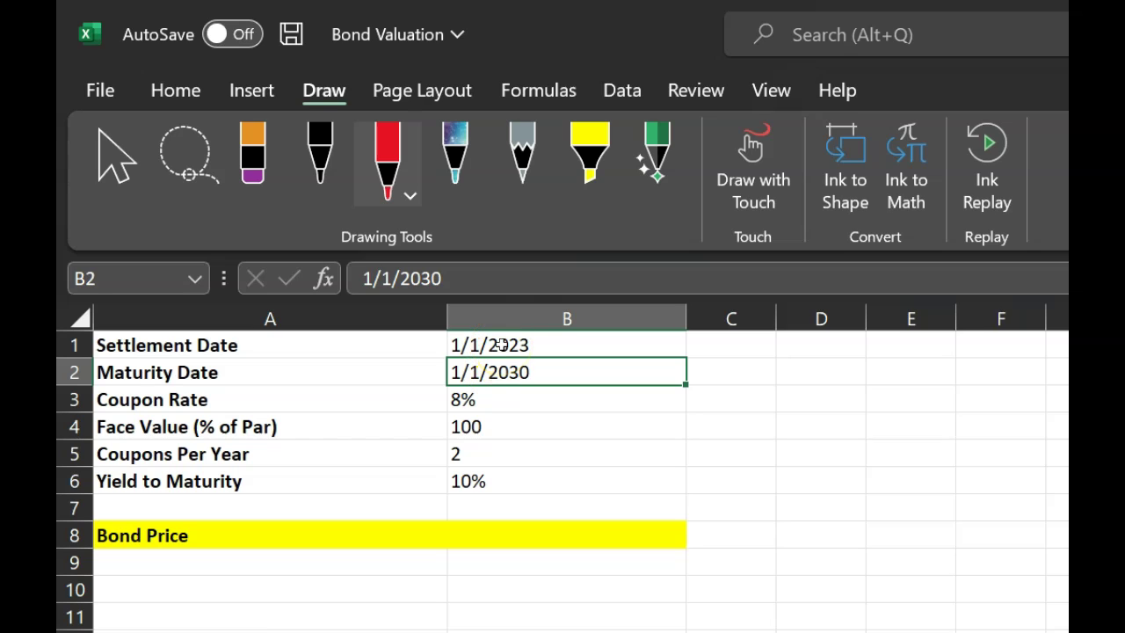
left_click(499, 345)
double_click(499, 345)
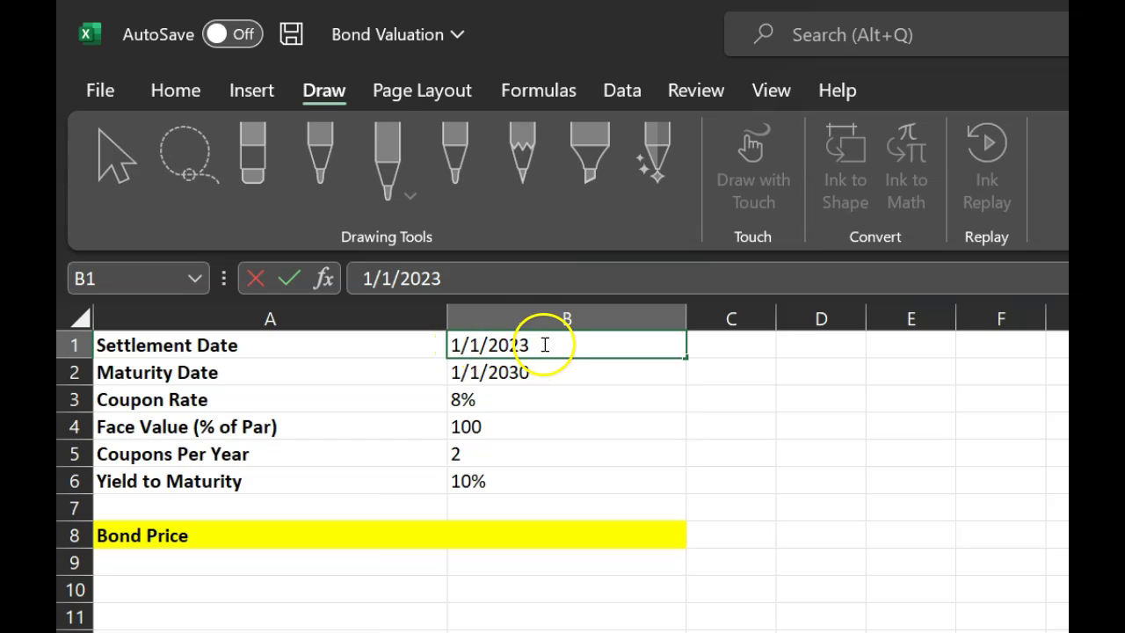
left_click(499, 375)
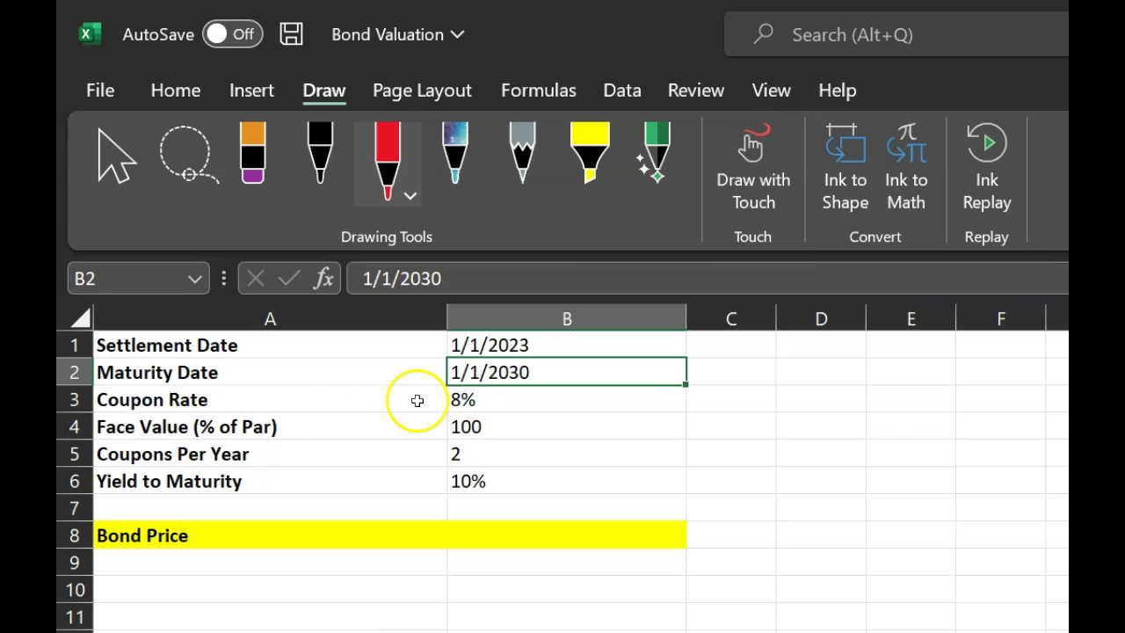
left_click(200, 426)
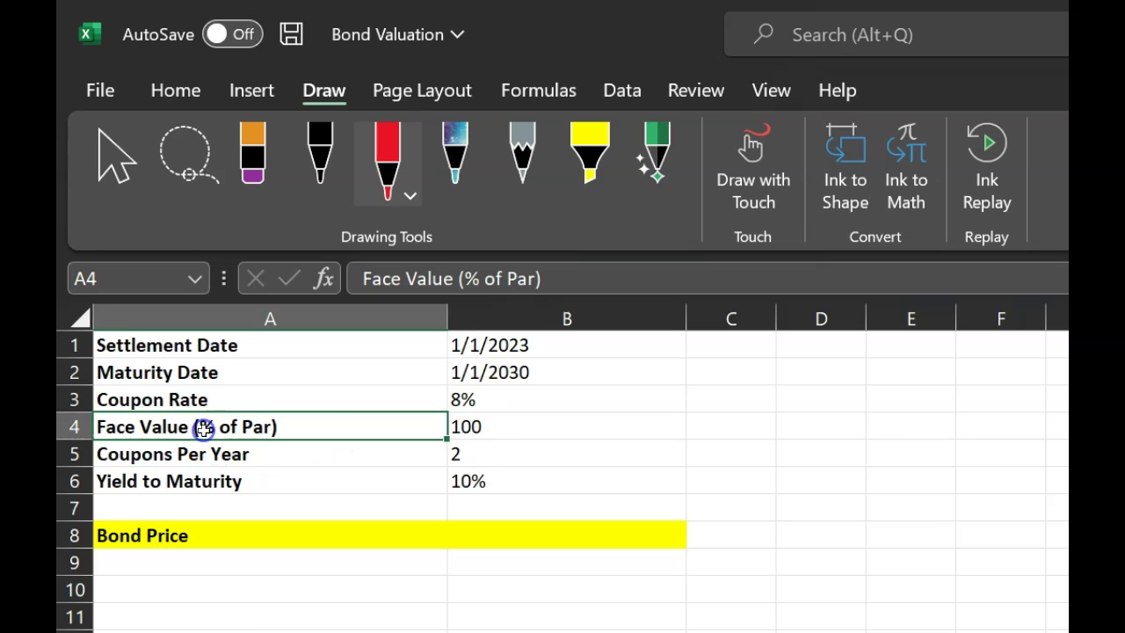
left_click(498, 427)
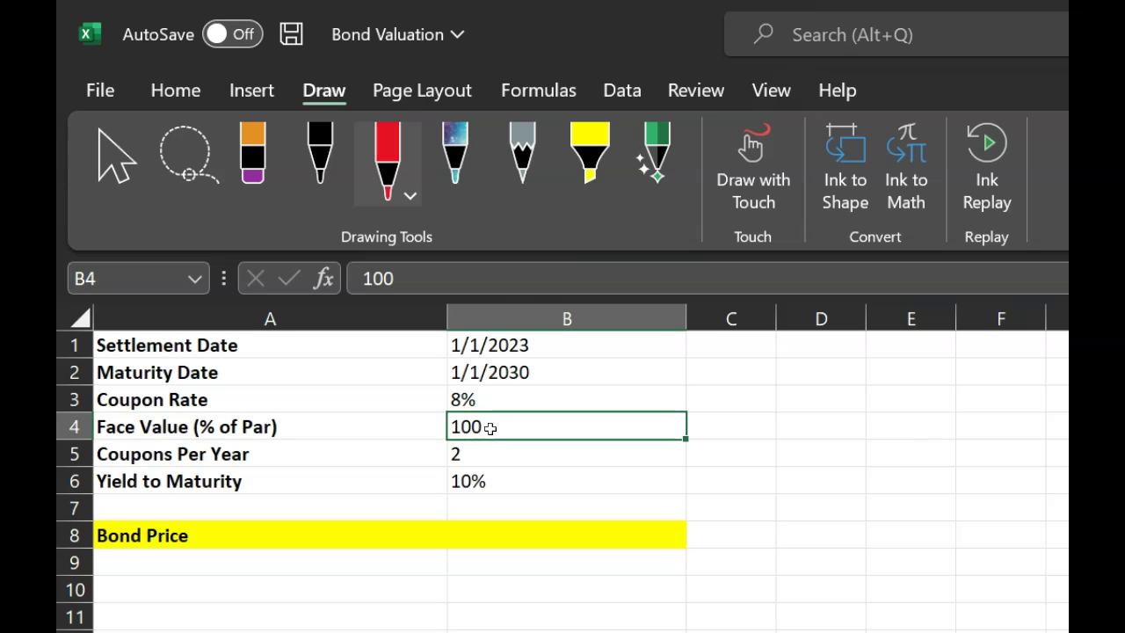
- Start a PRICE formula in the Bond Price cell B8 with B1 as settlement and B2 as maturity
left_click(493, 534)
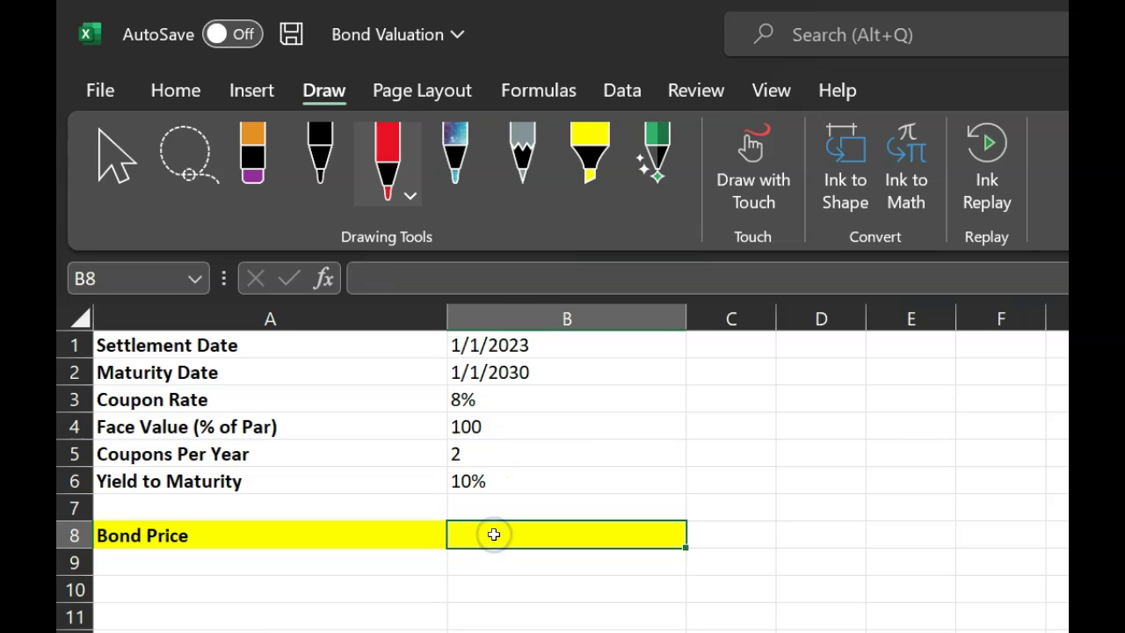
type("=")
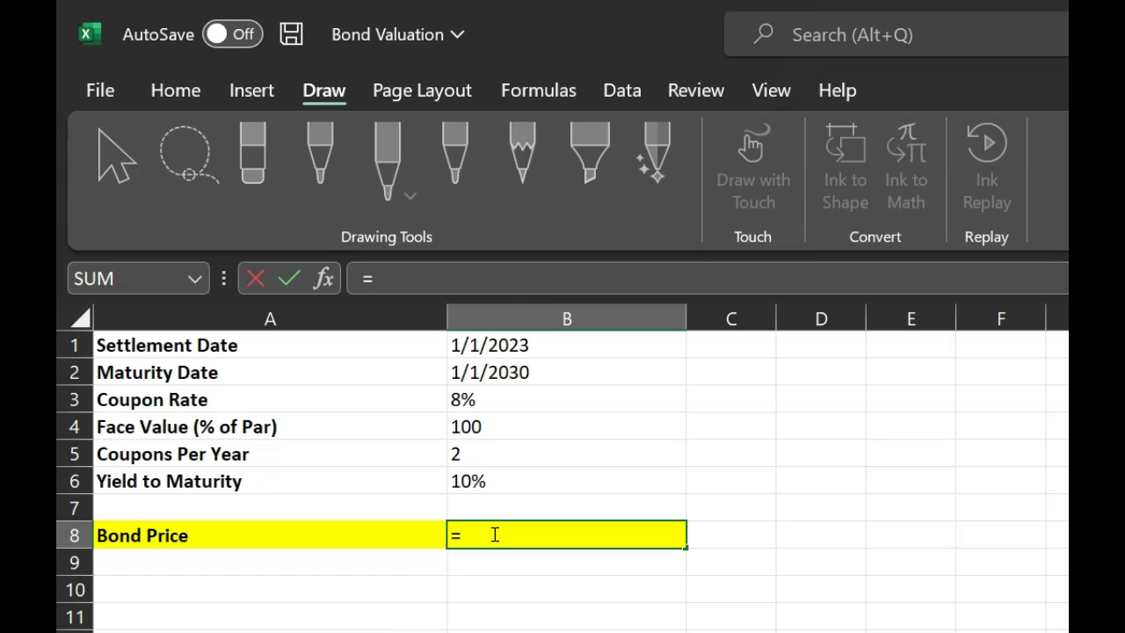
type("pri")
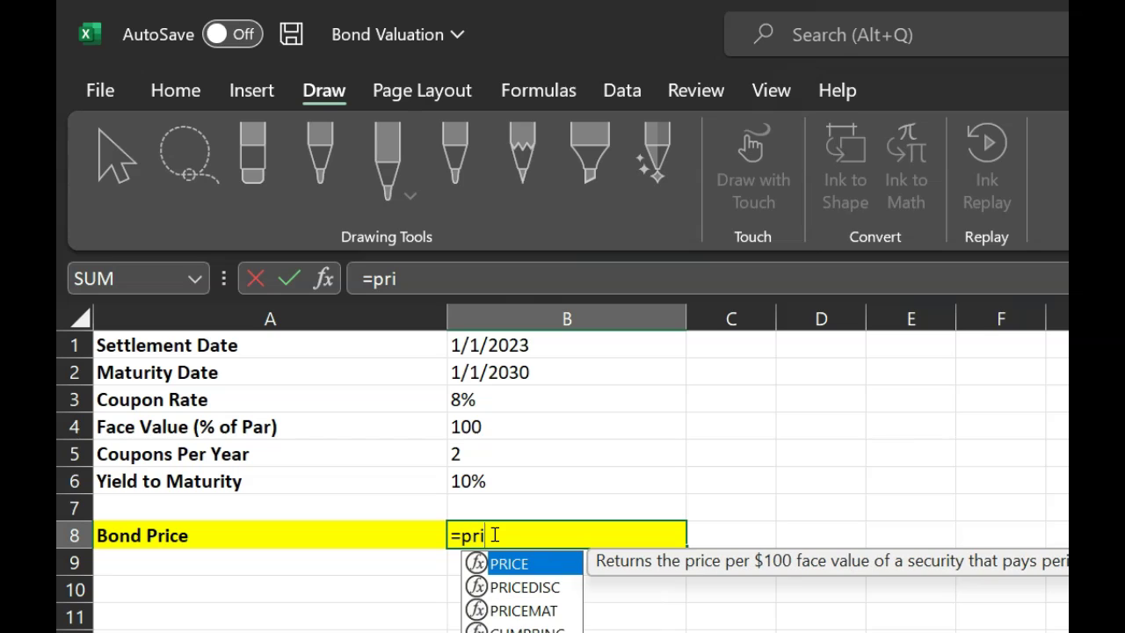
type("ce(")
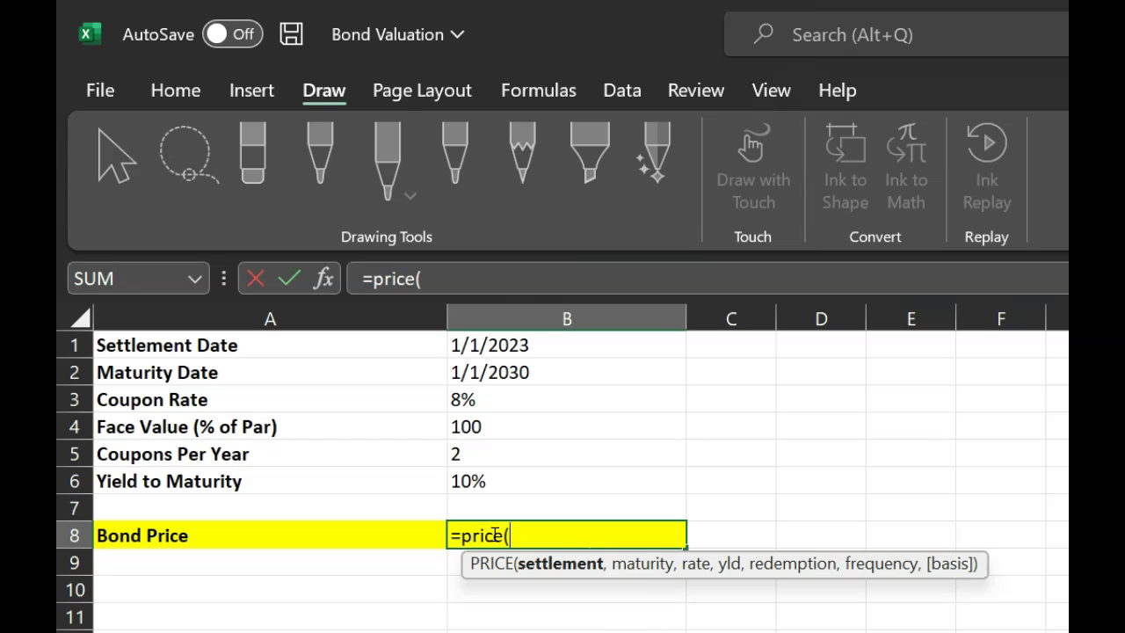
left_click(499, 345)
type(",")
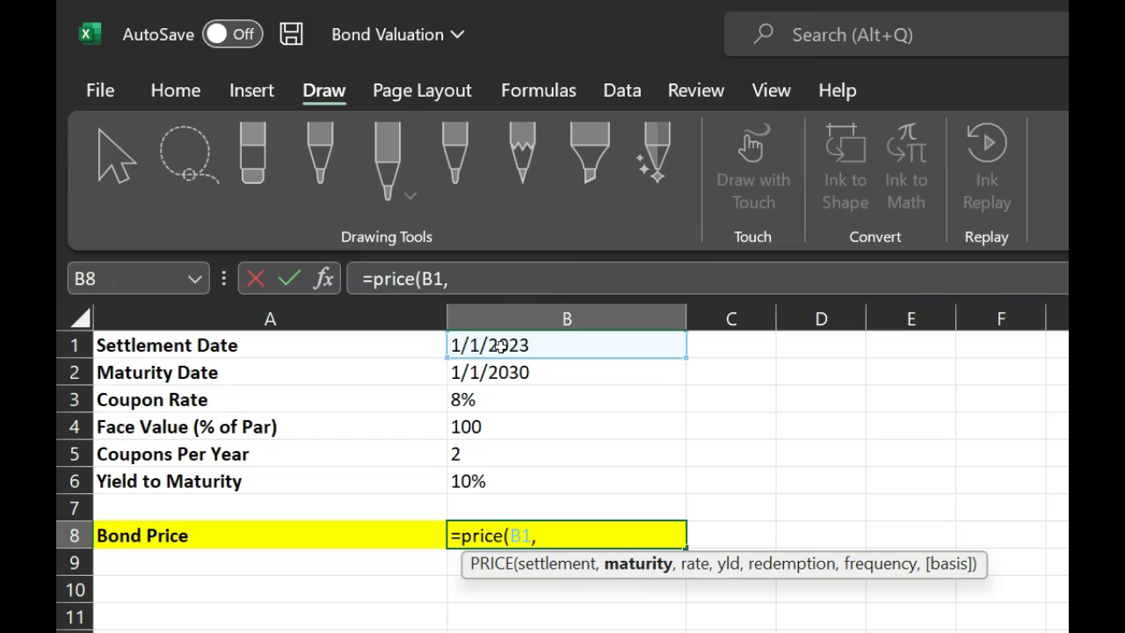
left_click(497, 370)
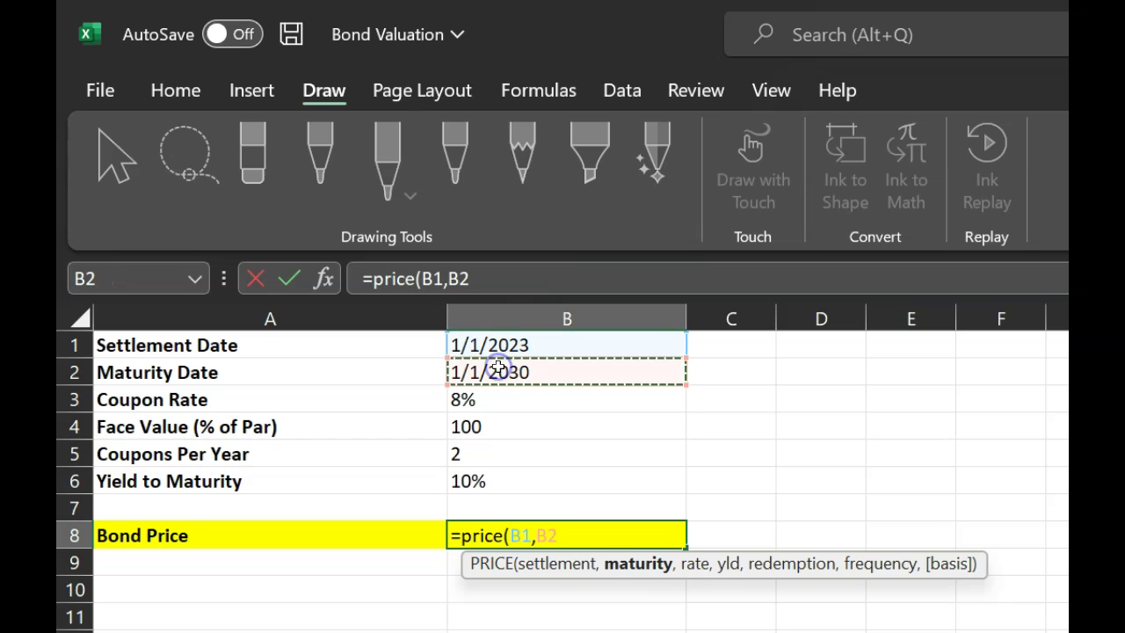
type(",")
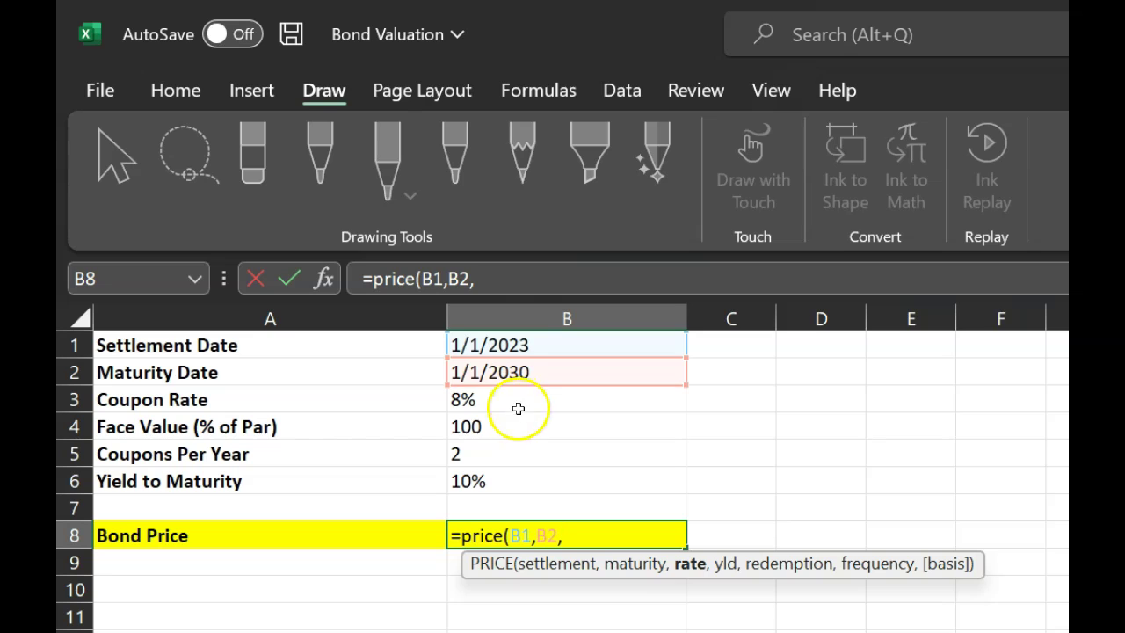
- Complete the PRICE formula in B8 with rate B3, yield B6, redemption B4 and frequency B5
left_click(482, 402)
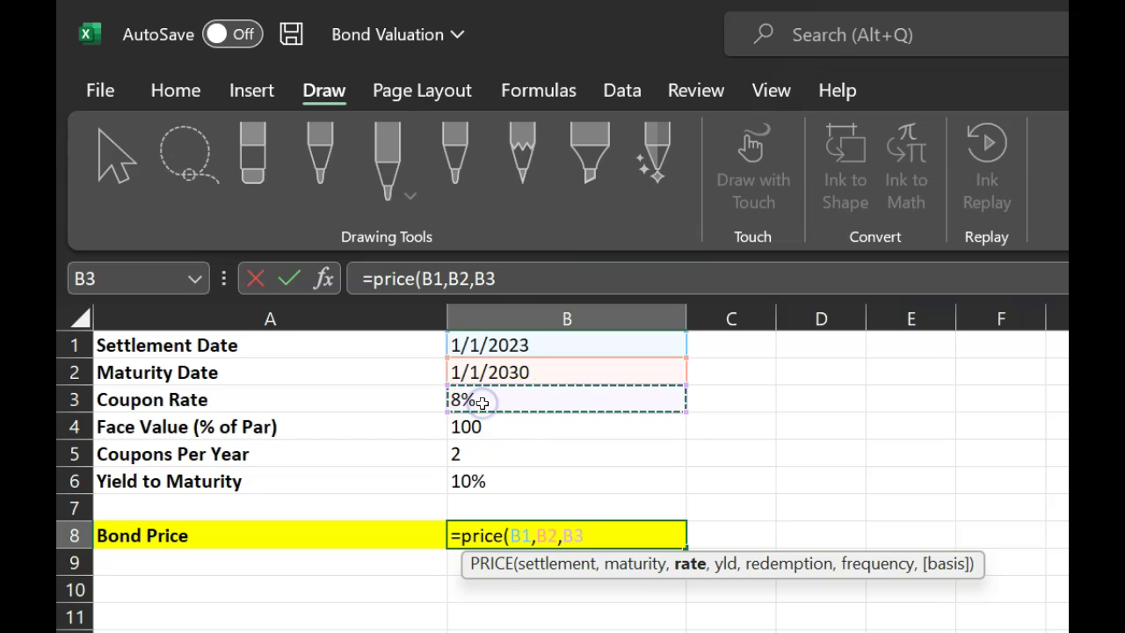
type(",")
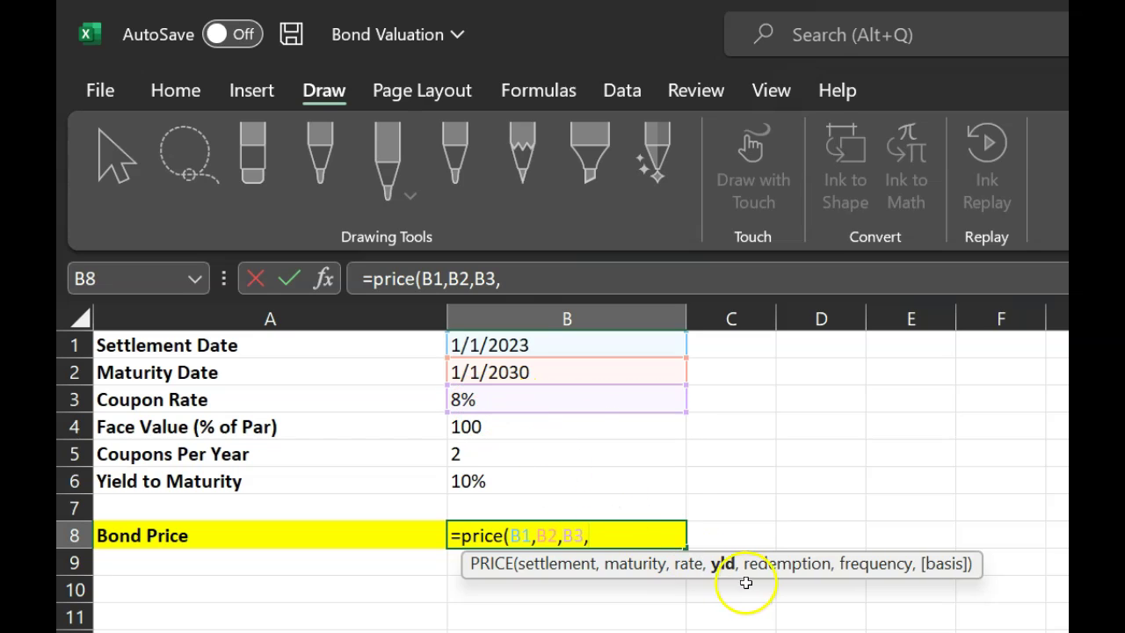
left_click(474, 482)
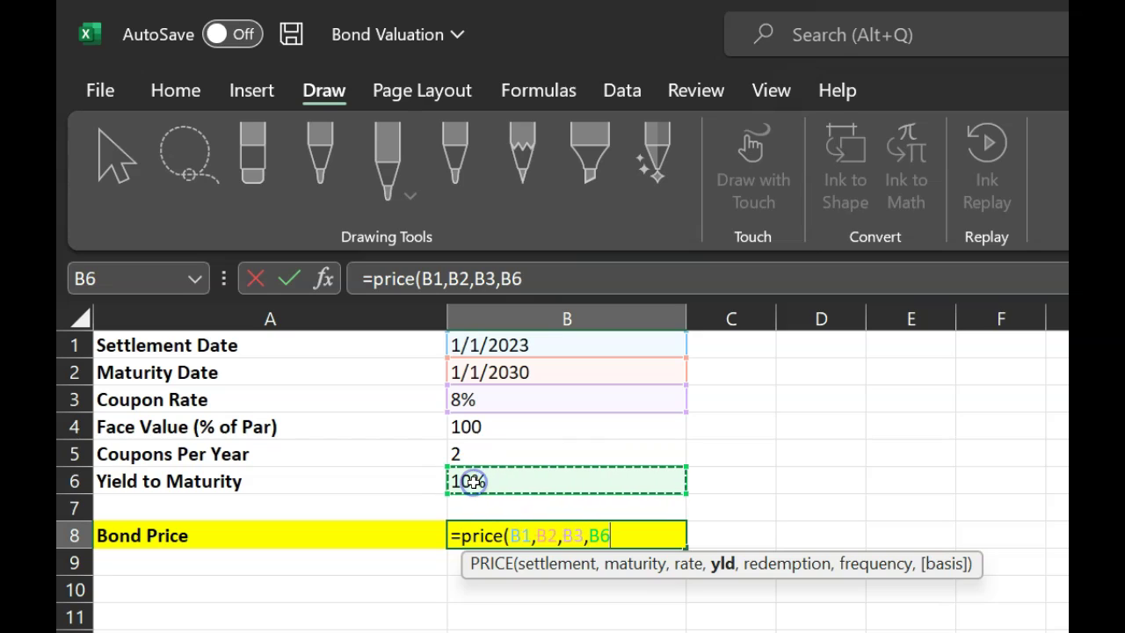
type(",")
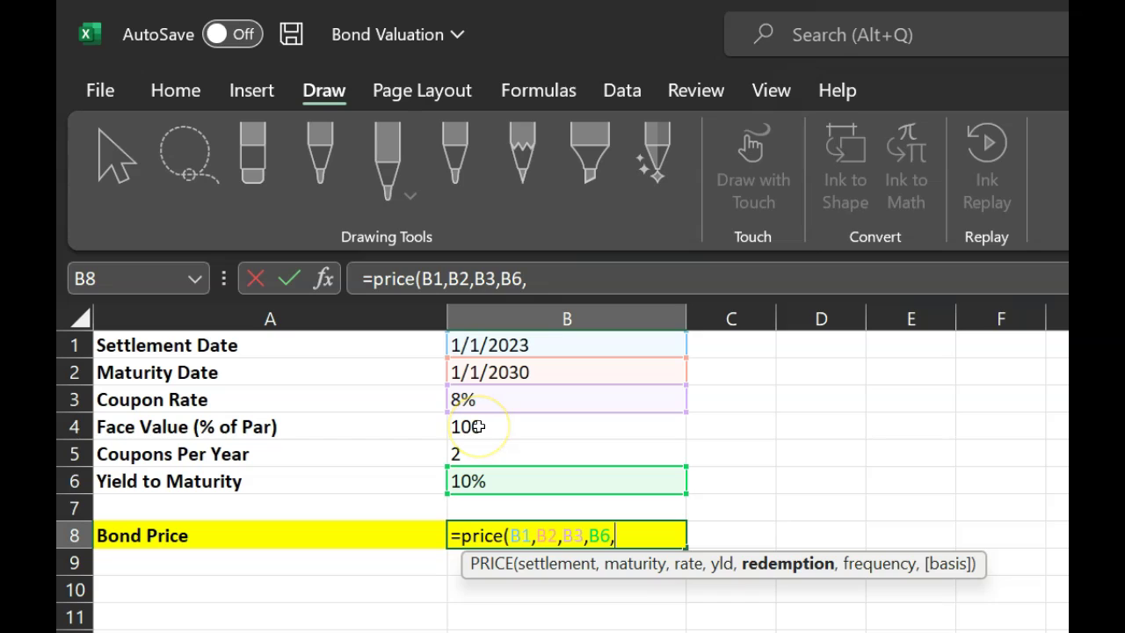
left_click(472, 397)
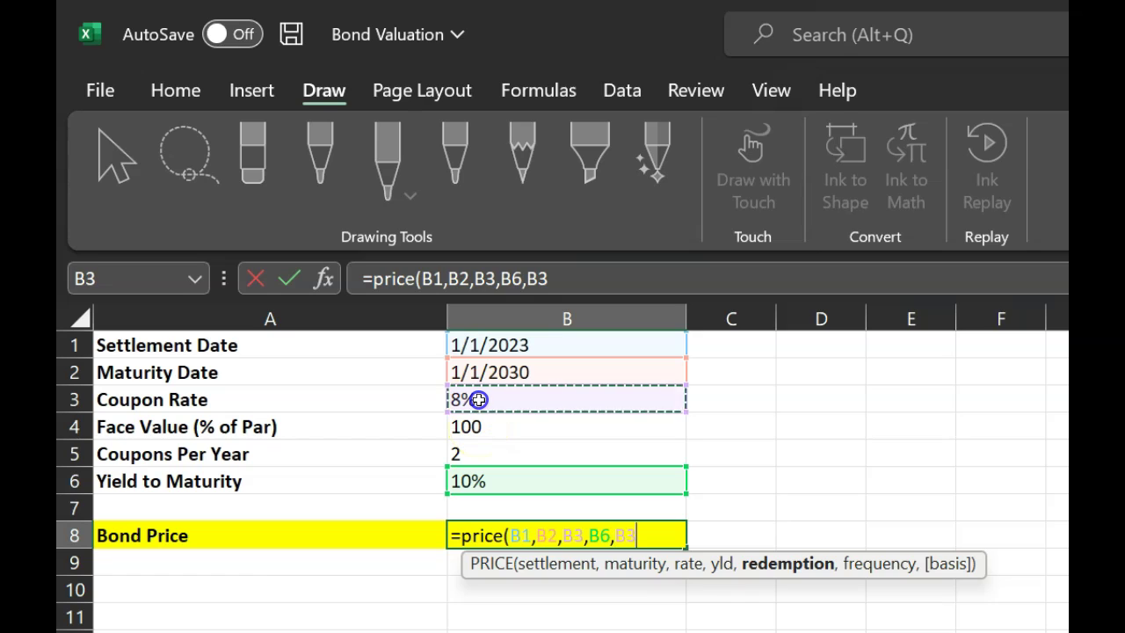
left_click(473, 424)
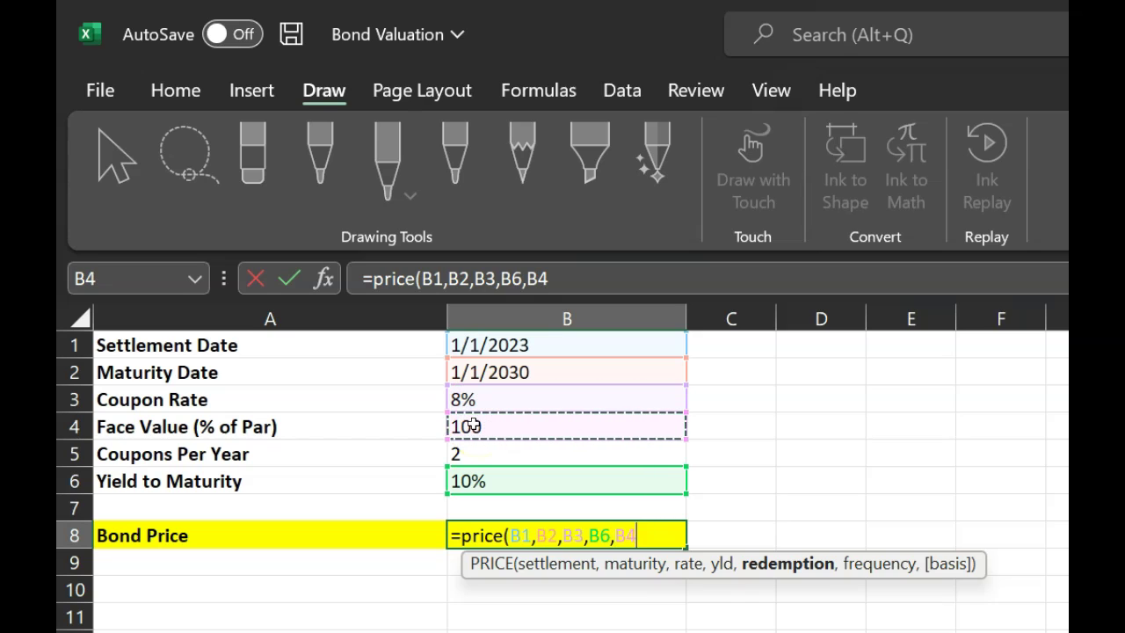
type(",")
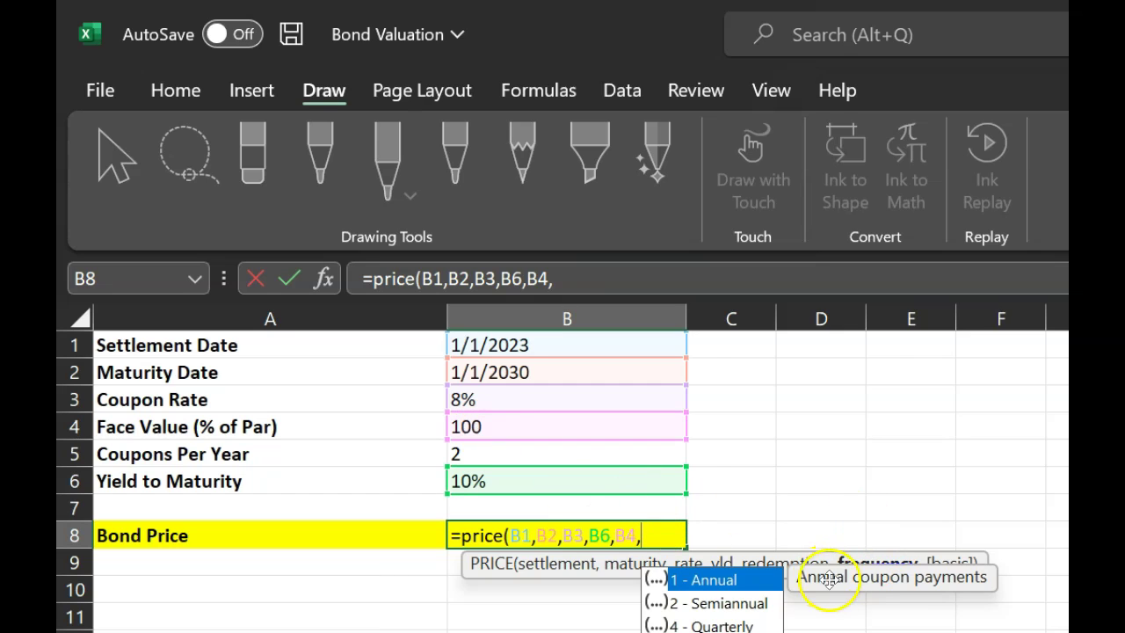
left_click(467, 451)
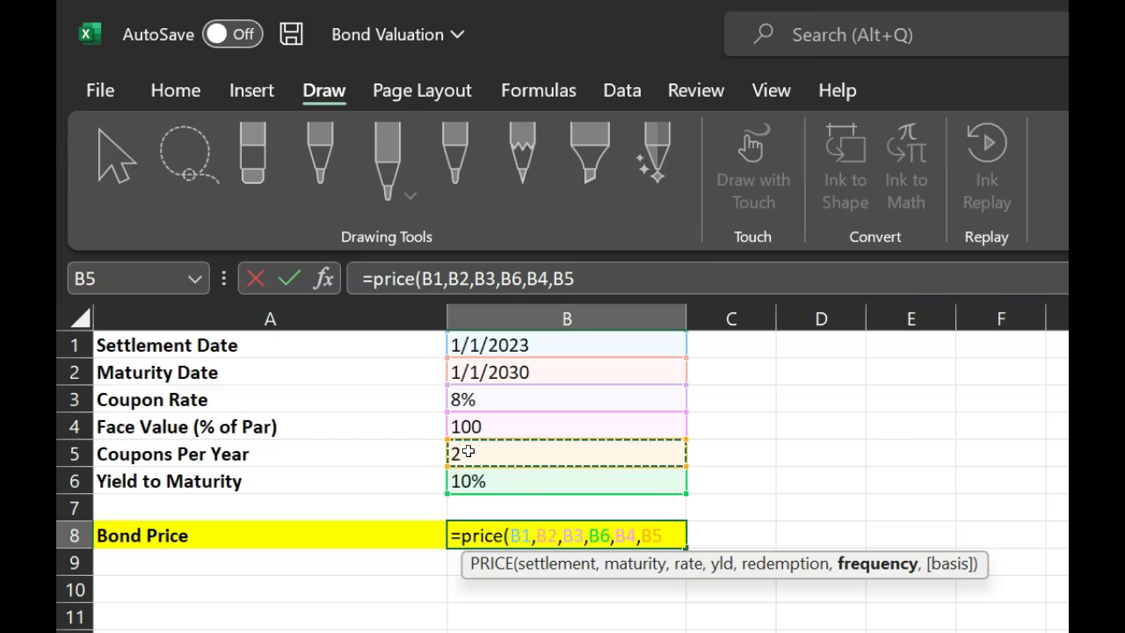
type(")")
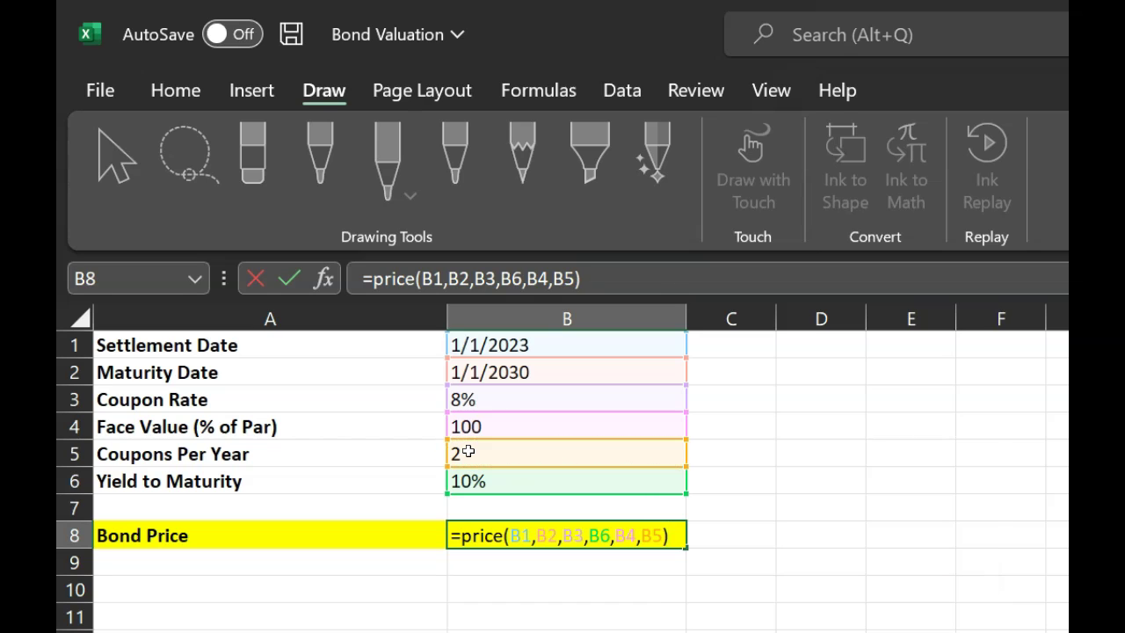
key("Return")
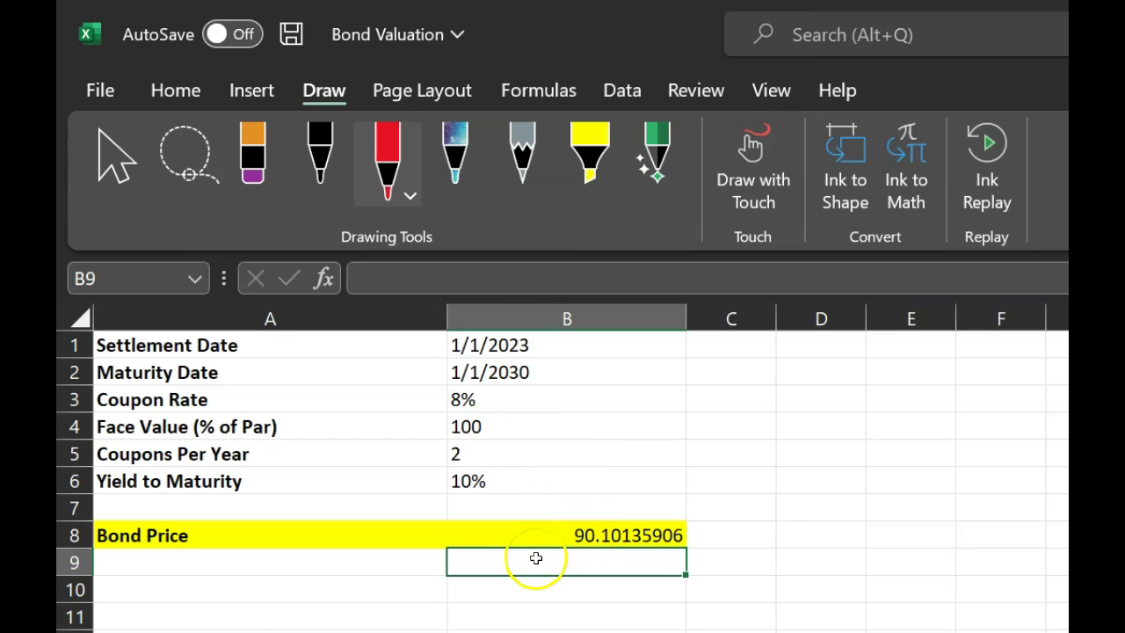
- Convert the bond price to a 1000 face value in B9 with the formula =(B8/100)*1000
type("=")
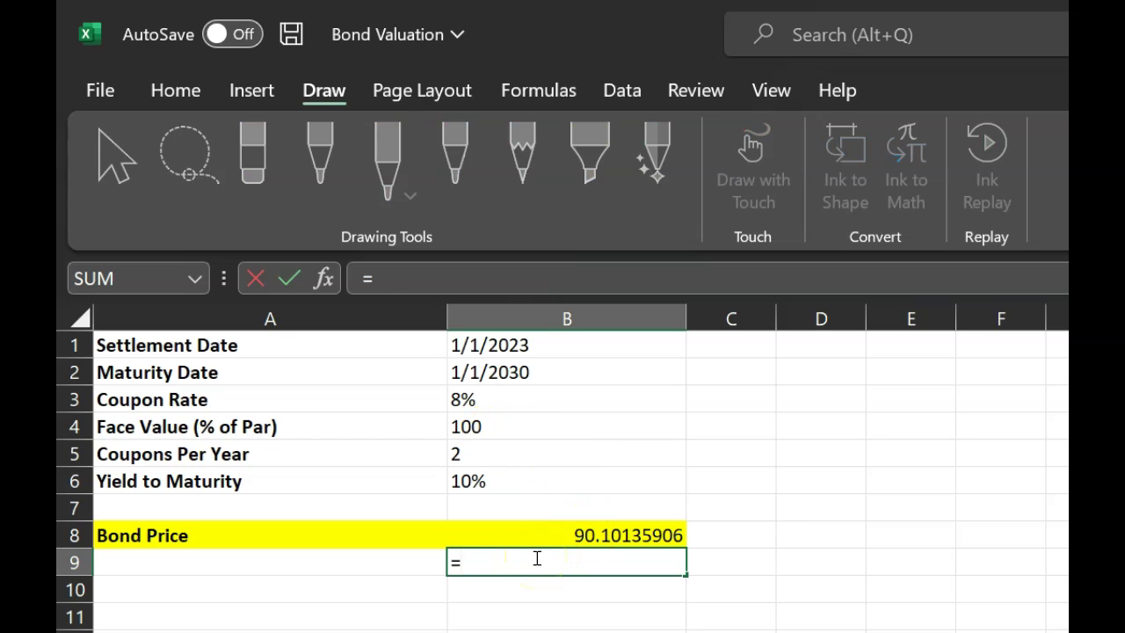
key("Up")
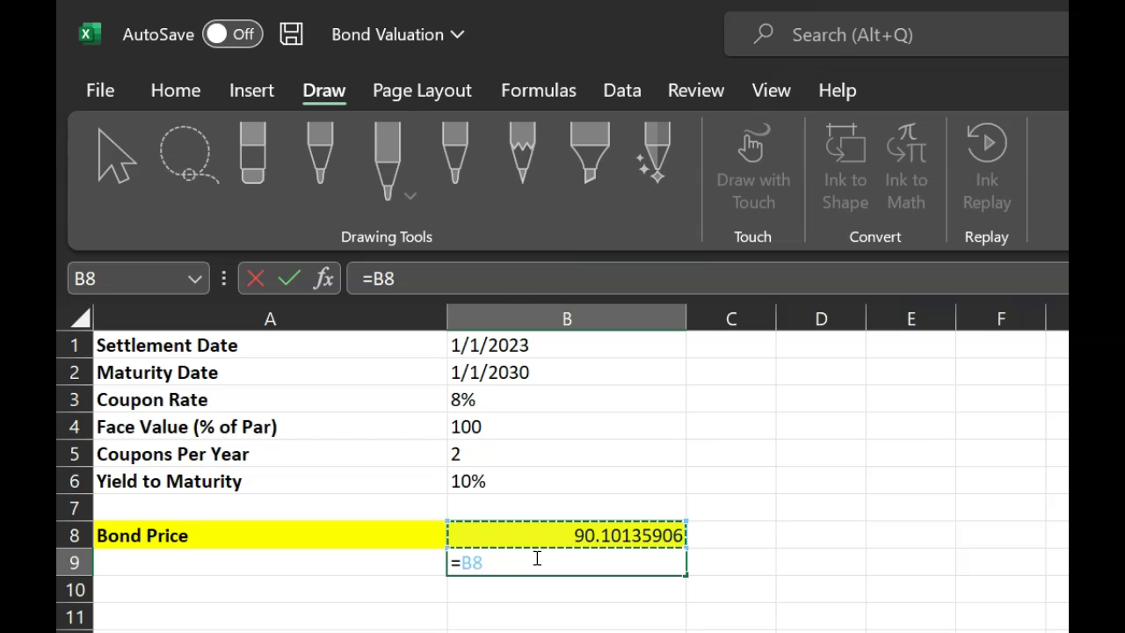
type("/1")
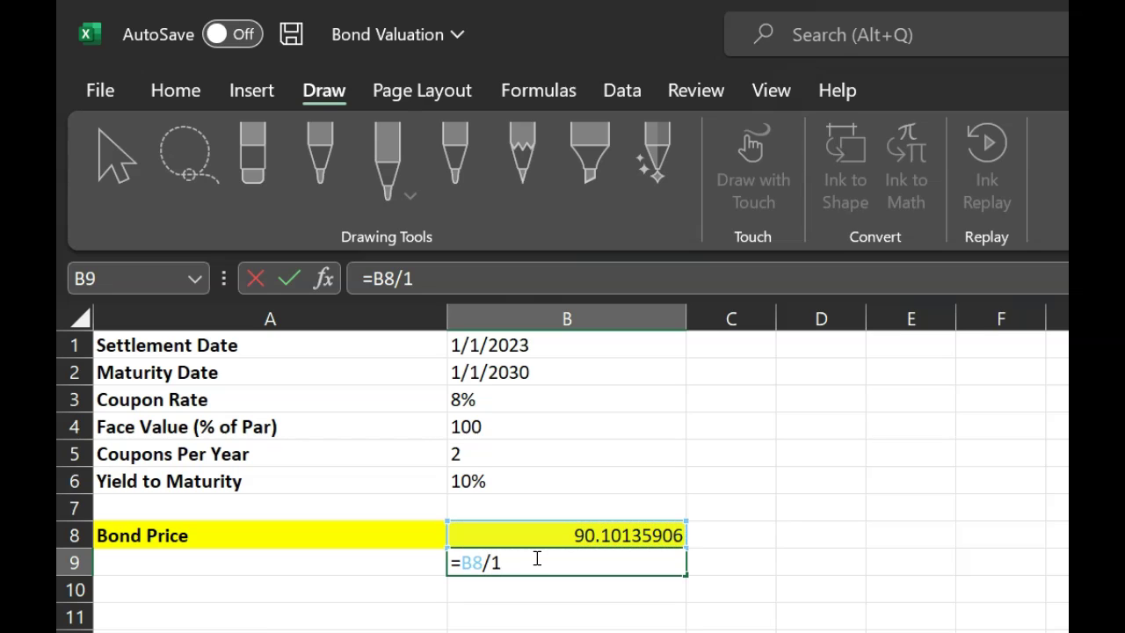
type("00)")
left_click(482, 565)
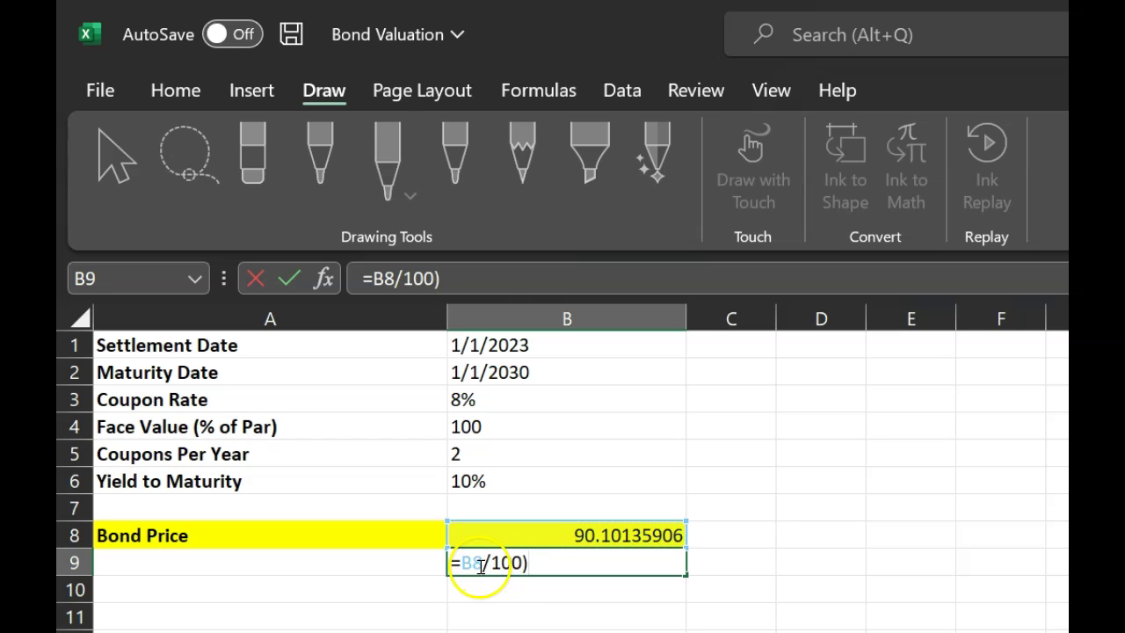
left_click(457, 563)
type("(")
left_click(533, 565)
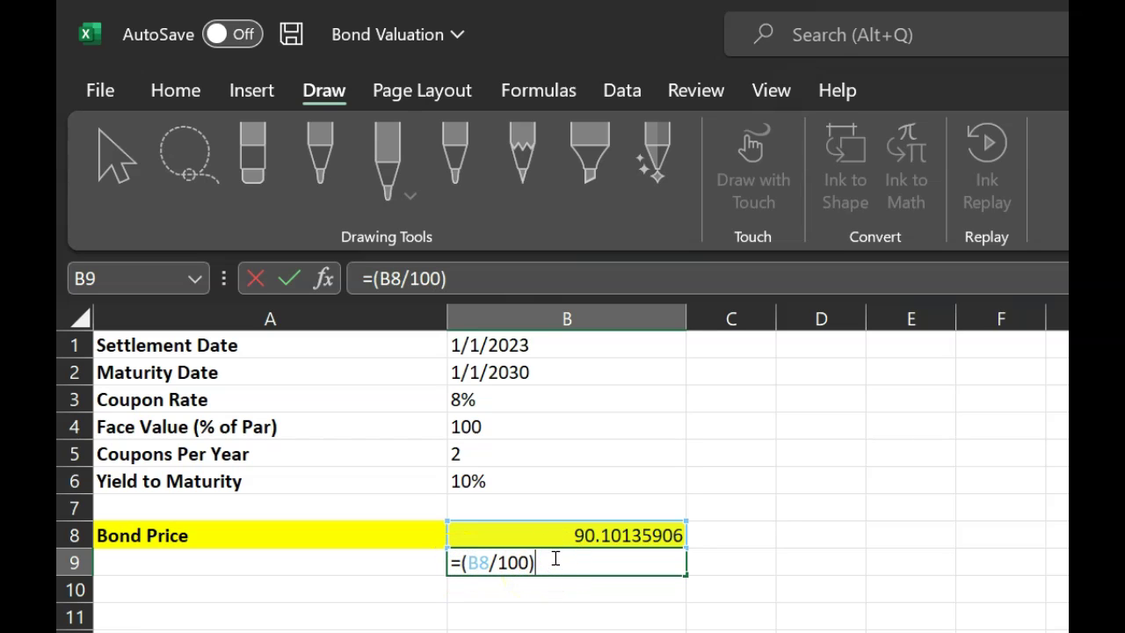
type("*1000")
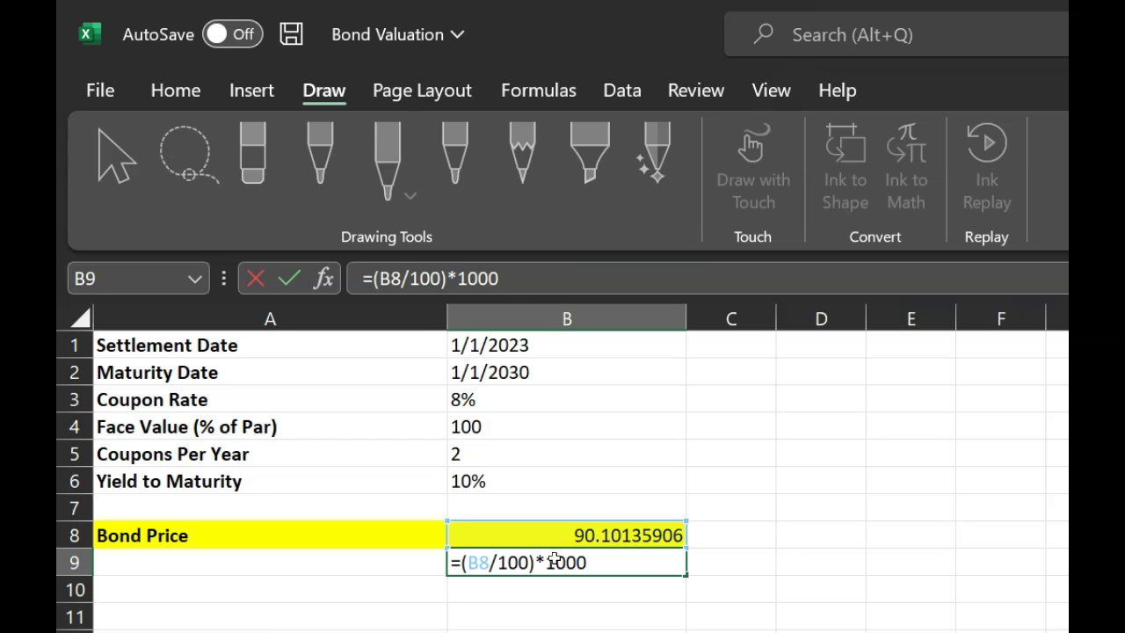
key("Return")
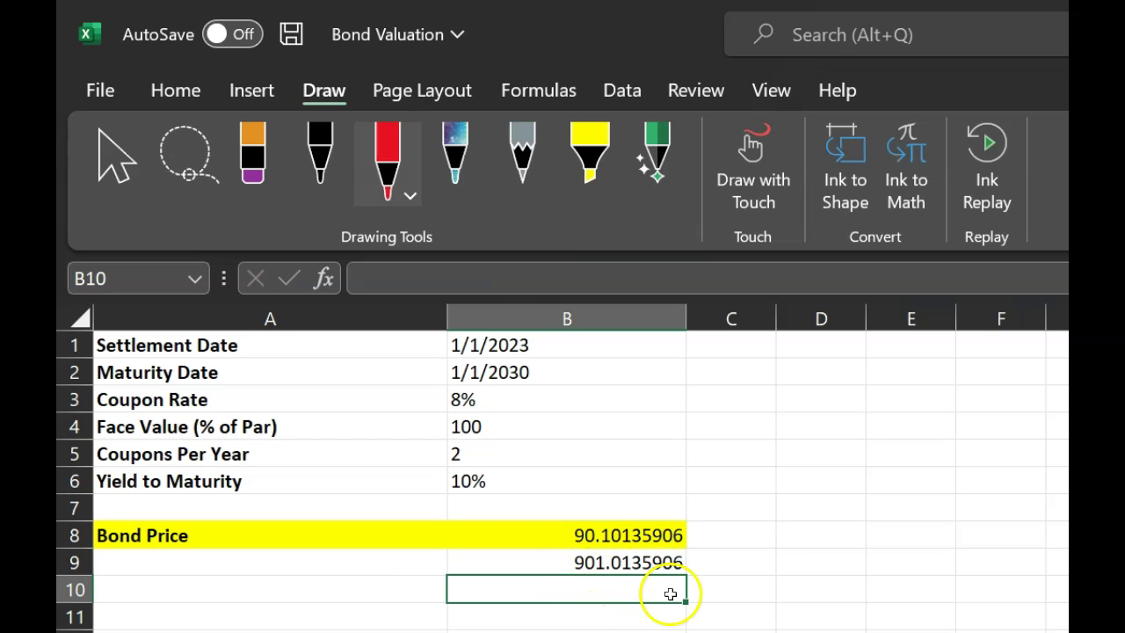